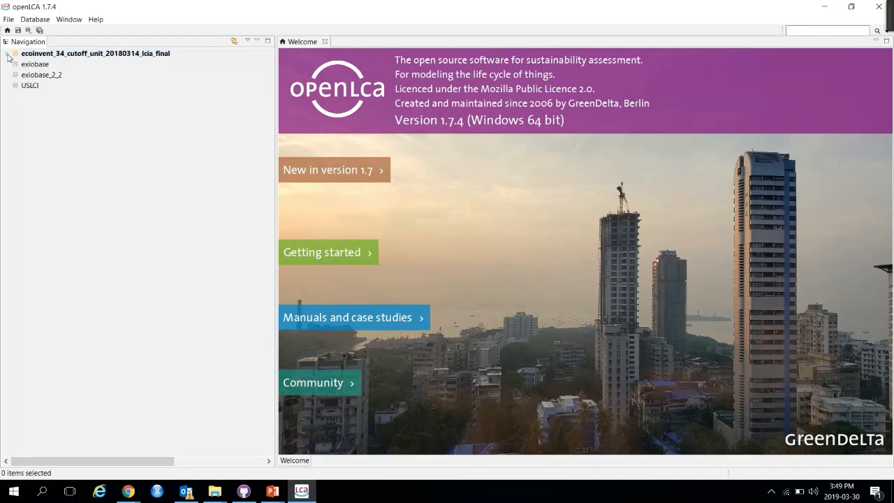
Examine the 0510:Mining of hard coal processes under B:Mining and quarrying in the ecoinvent_34_cutoff_unit_20180314_lcia_final database
left_click(7, 54)
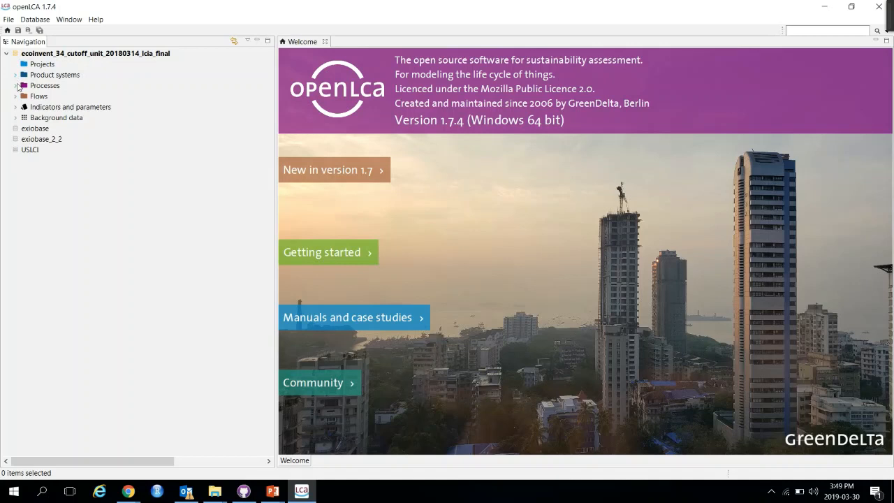
left_click(16, 85)
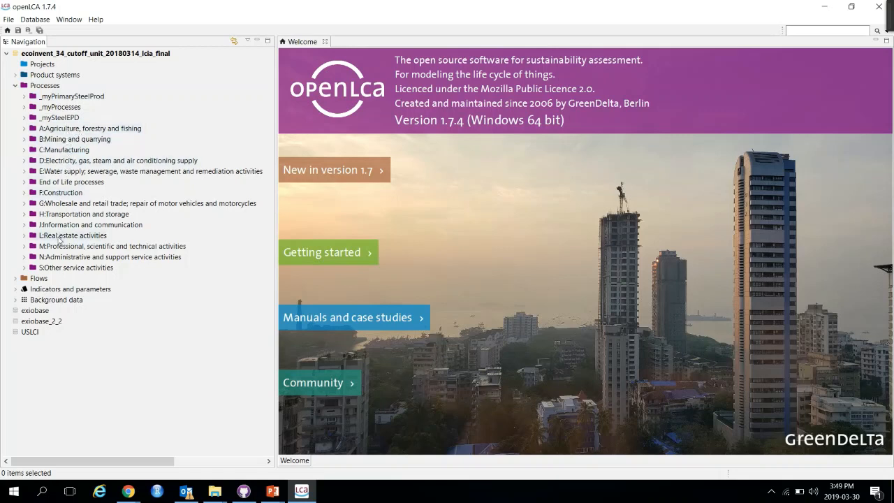
left_click(26, 139)
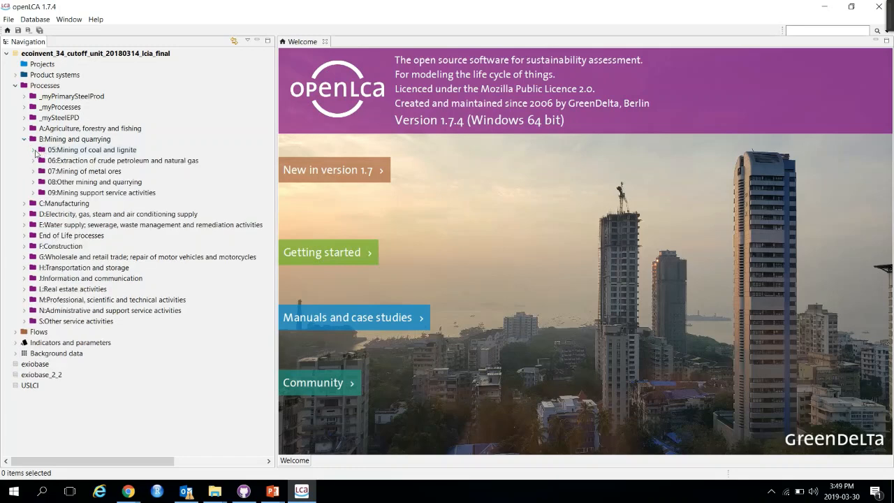
left_click(33, 149)
left_click(41, 159)
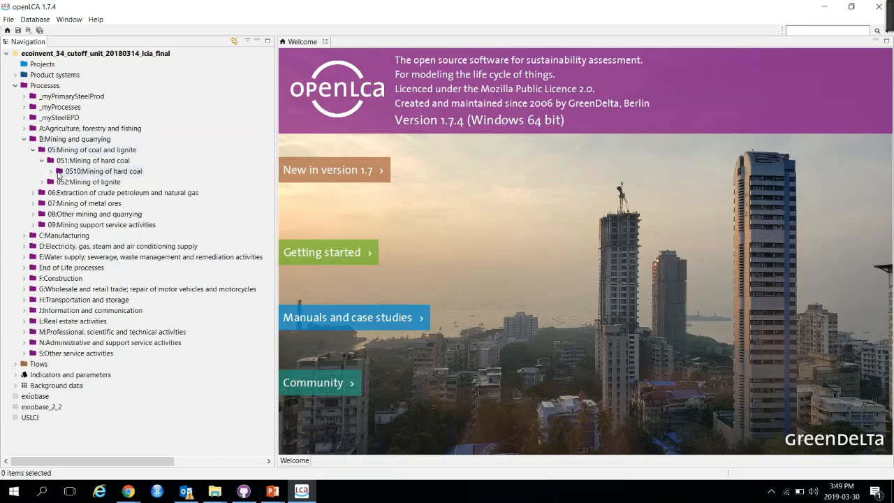
left_click(51, 171)
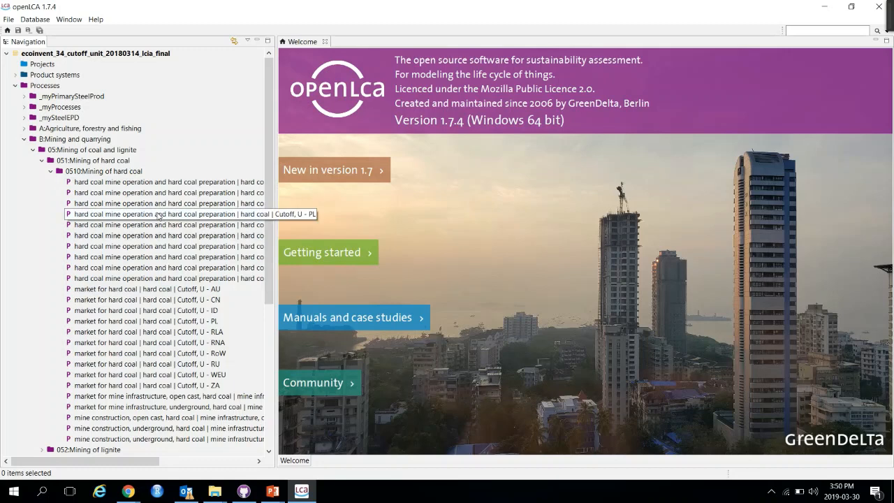
Collapse the hard coal and B:Mining and quarrying categories along with the Processes folder
left_click(50, 171)
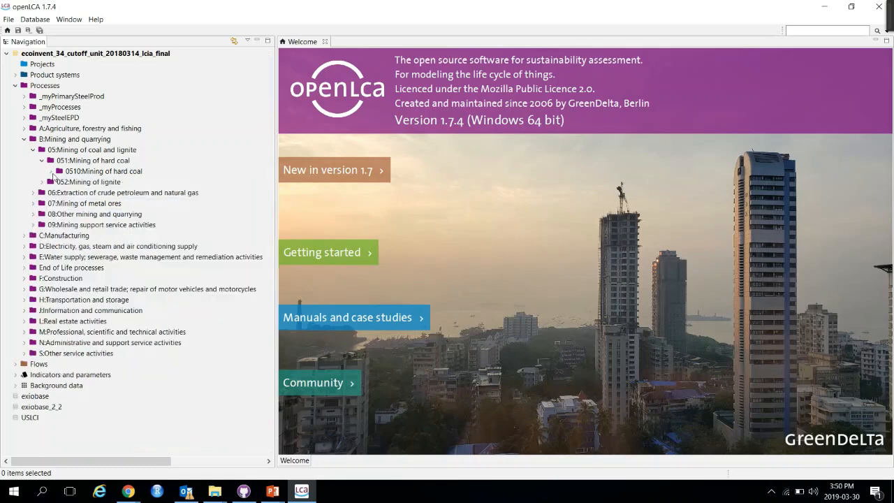
left_click(42, 161)
left_click(33, 150)
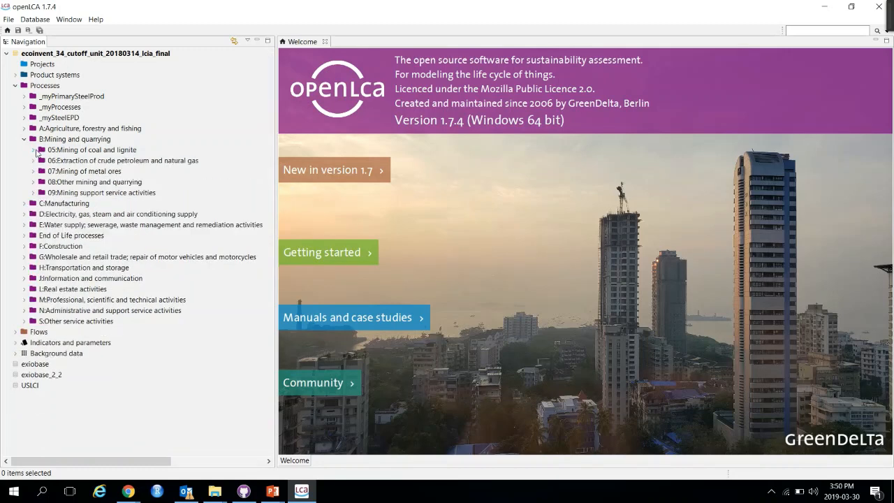
left_click(24, 140)
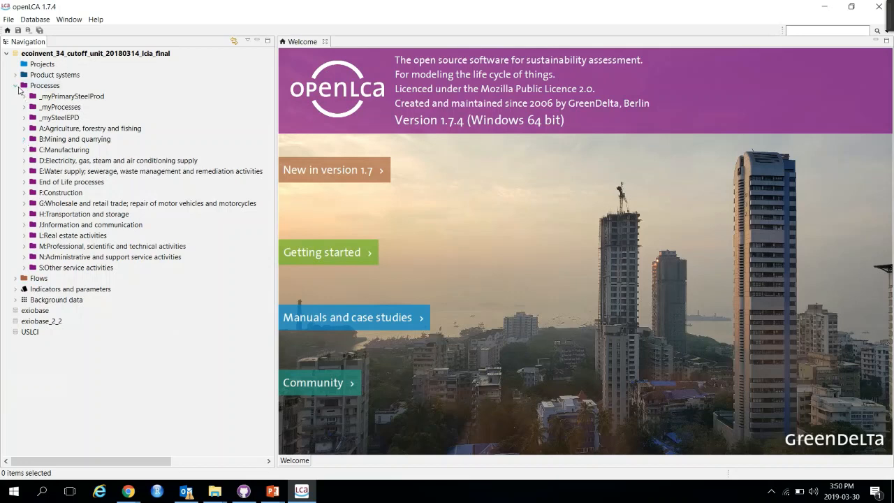
left_click(16, 86)
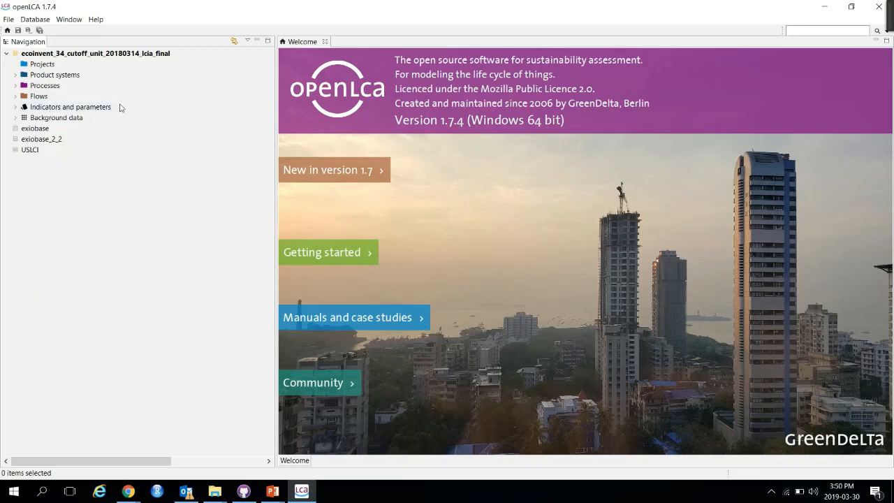
Search the database's flows for "bottle"
left_click(878, 31)
left_click(884, 32)
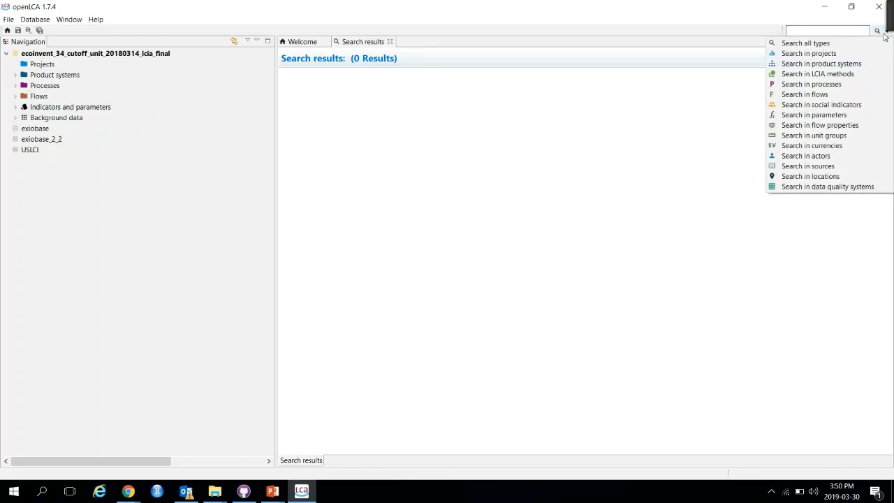
left_click(823, 95)
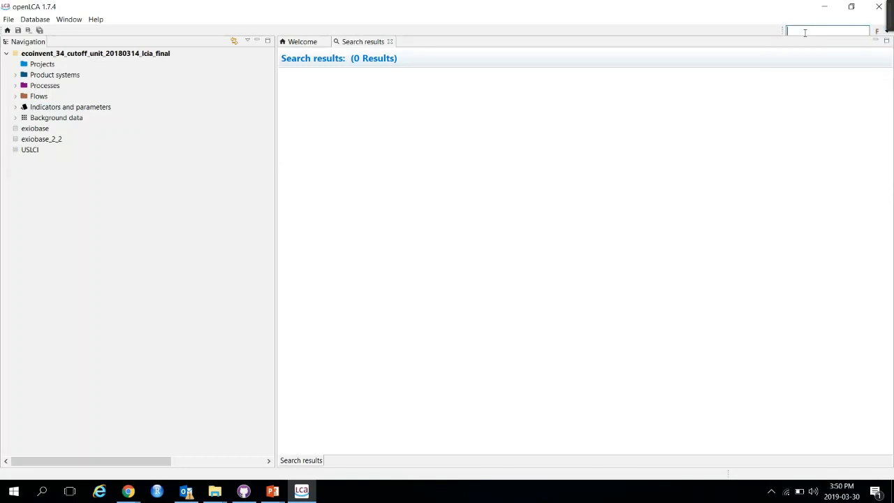
type("bottle")
key("Return")
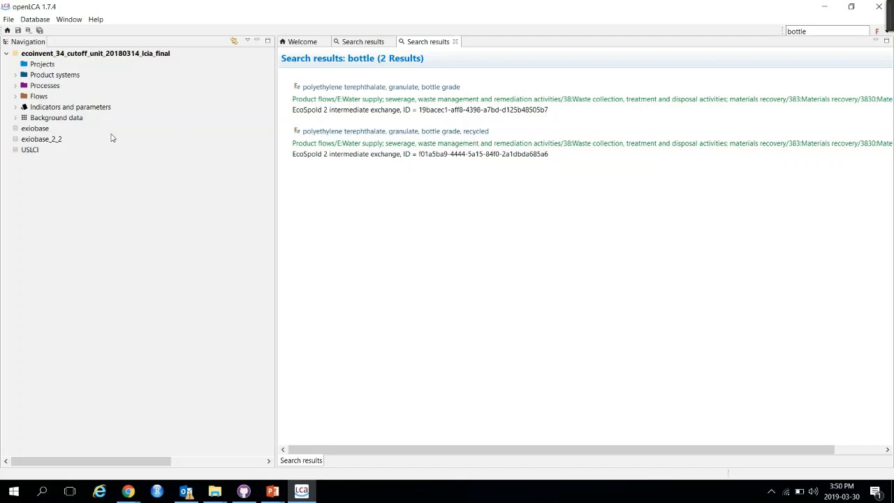
Start a new flow in the _myFlows category under Flows and name it testBottle
left_click(16, 97)
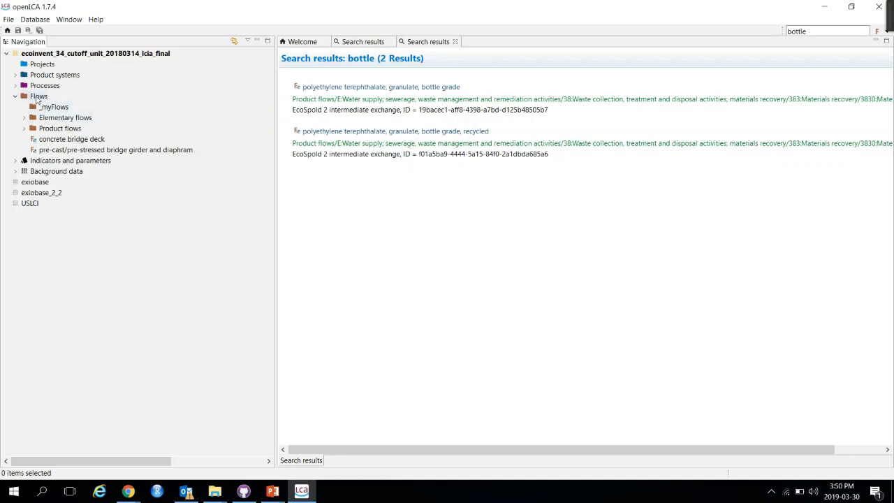
right_click(37, 100)
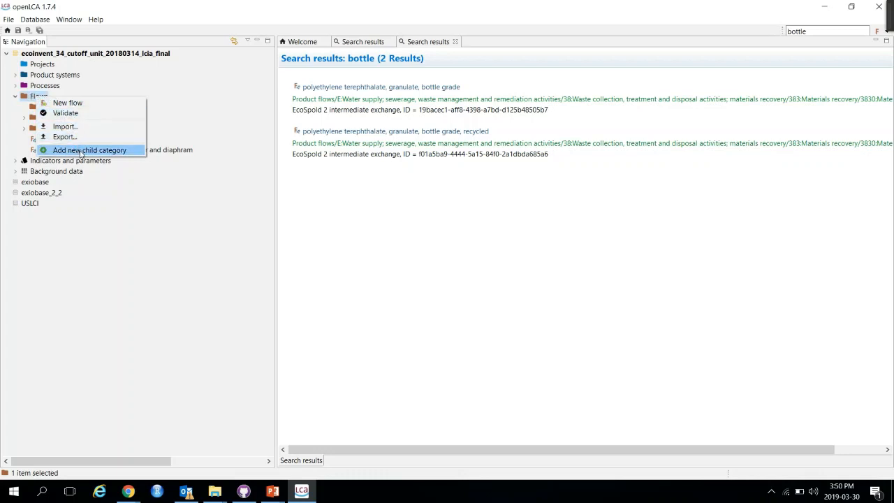
left_click(98, 192)
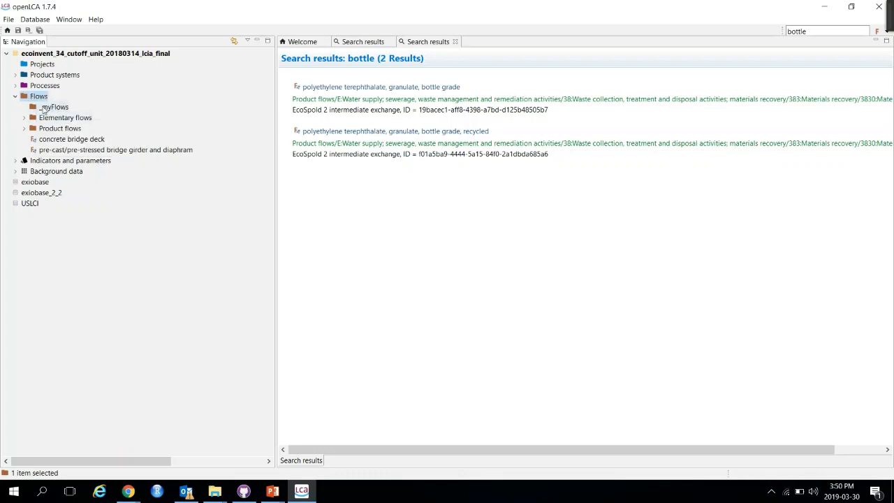
left_click(43, 108)
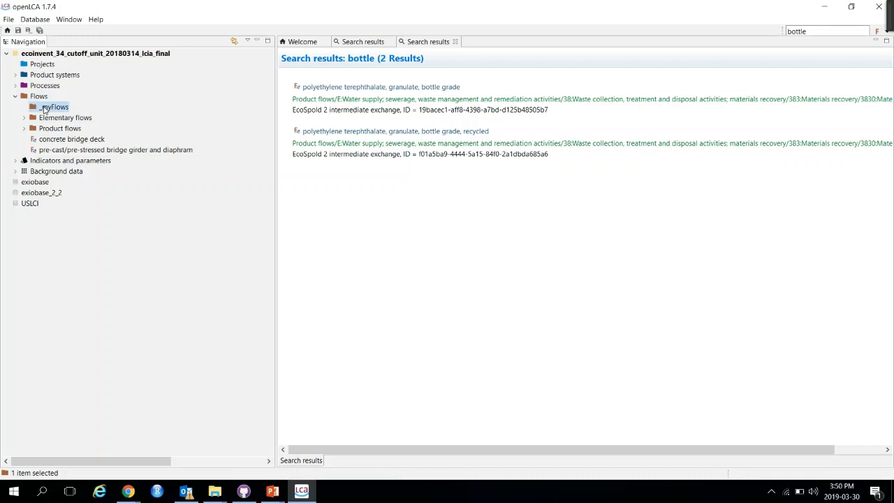
right_click(44, 110)
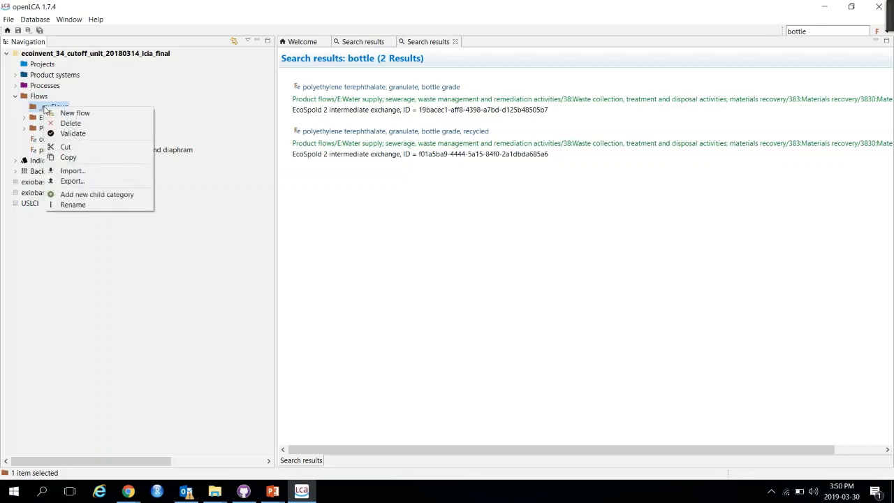
left_click(82, 114)
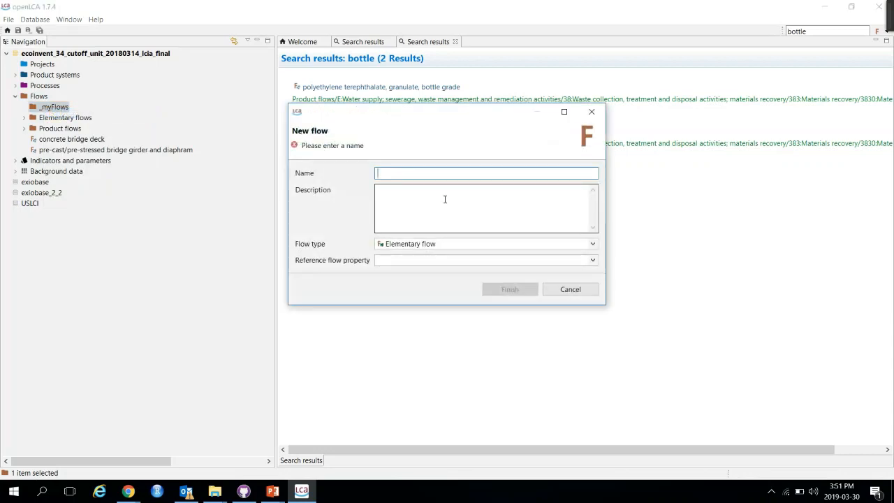
type("testB")
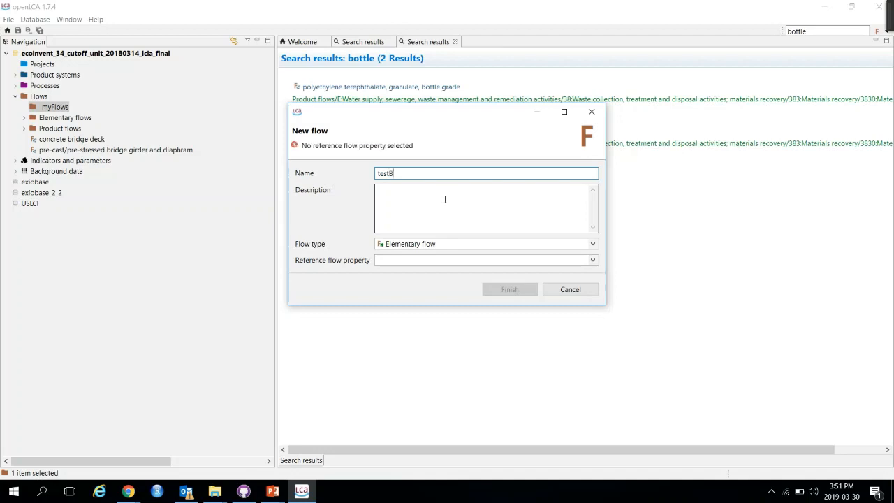
type("ottle")
Set the new flow's type to Product and its reference flow property to Number of items, and create the flow
left_click(458, 244)
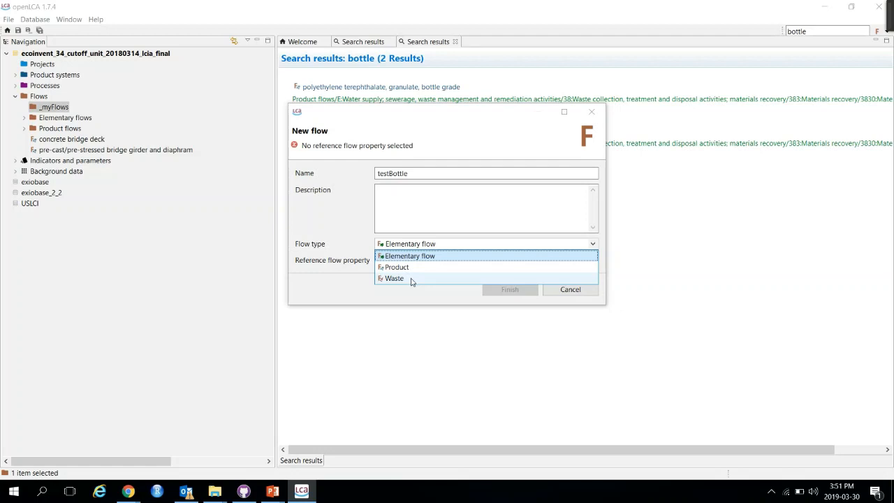
left_click(405, 271)
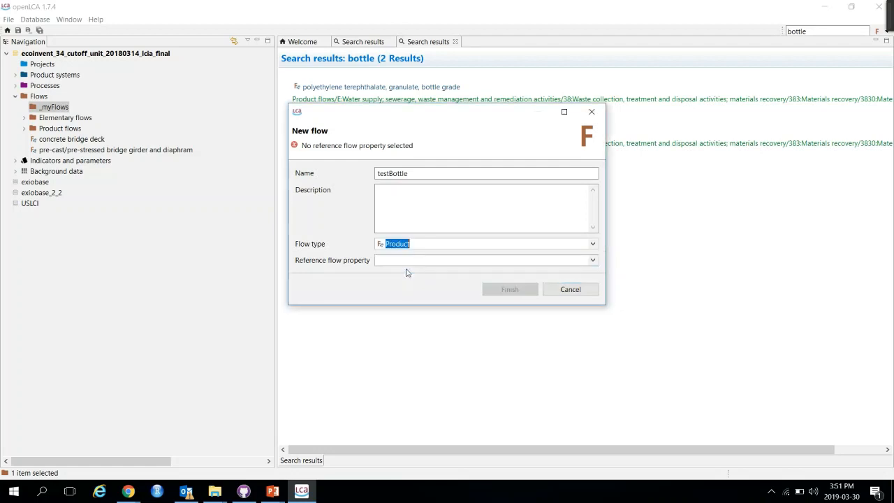
left_click(454, 261)
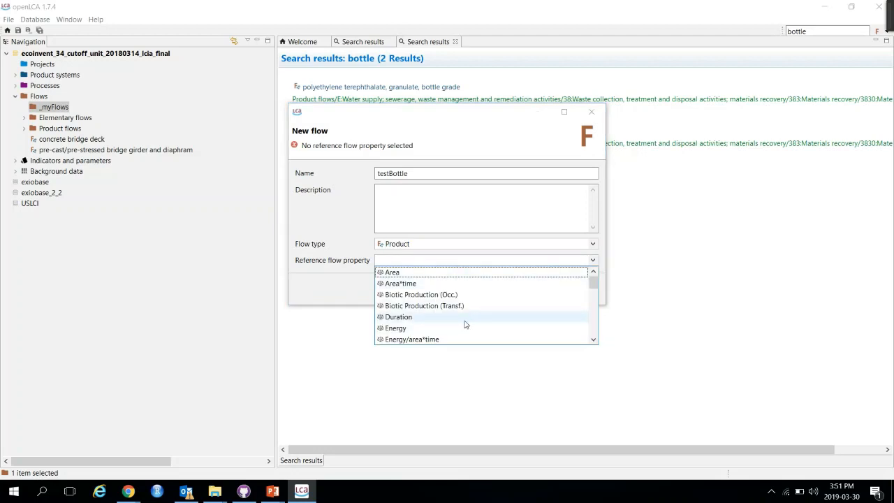
scroll(466, 324, "down", 5)
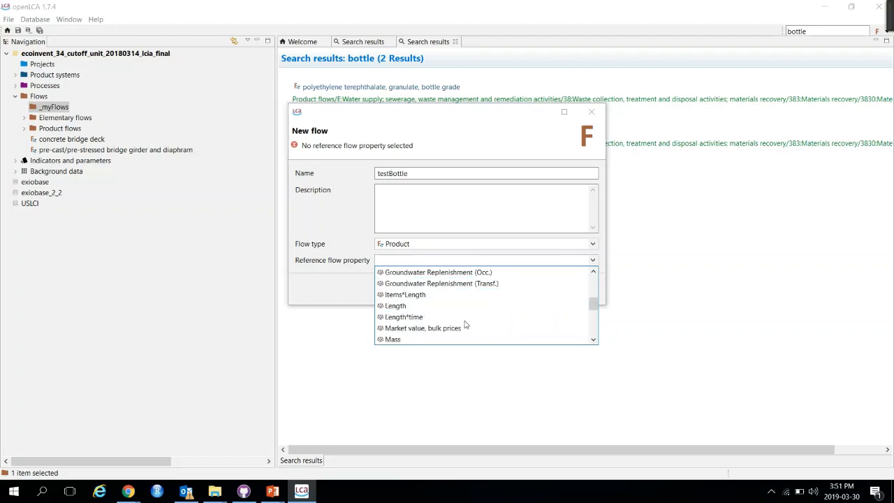
scroll(466, 324, "down", 2)
scroll(462, 324, "down", 1)
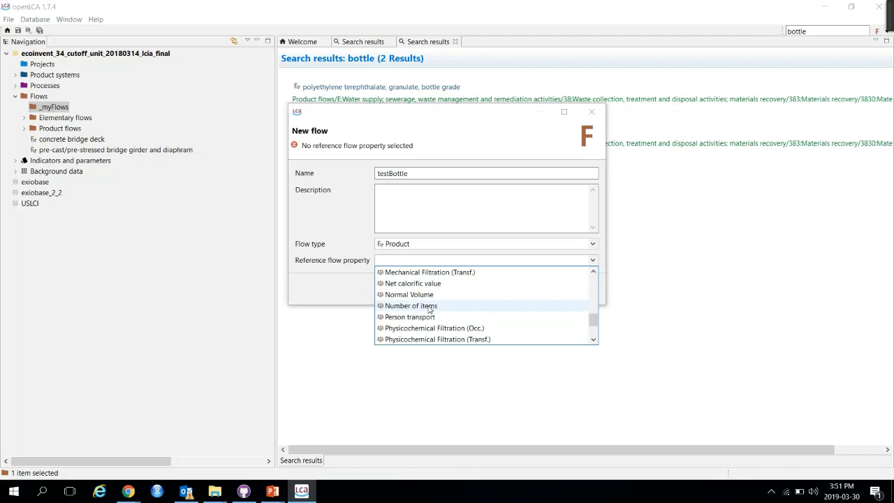
left_click(430, 308)
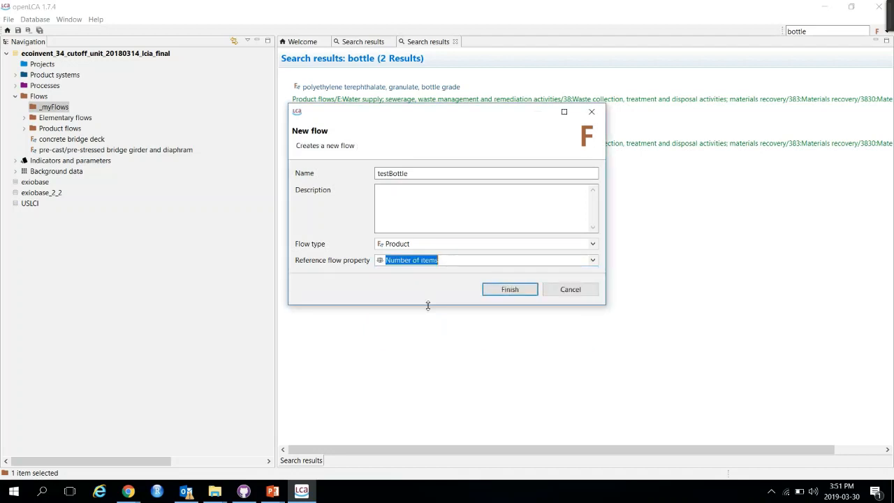
left_click(505, 289)
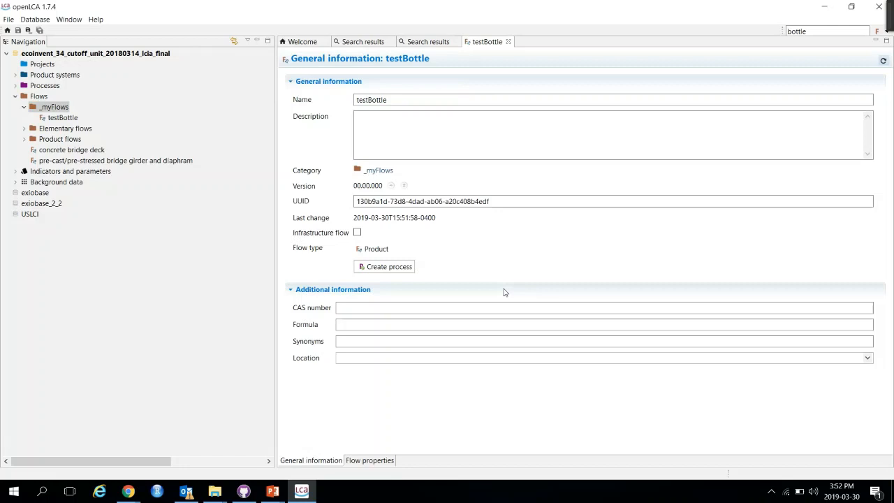
Start a new process in the _myProcesses category under Processes and name it testBottleProduction
left_click(23, 107)
left_click(15, 96)
left_click(16, 85)
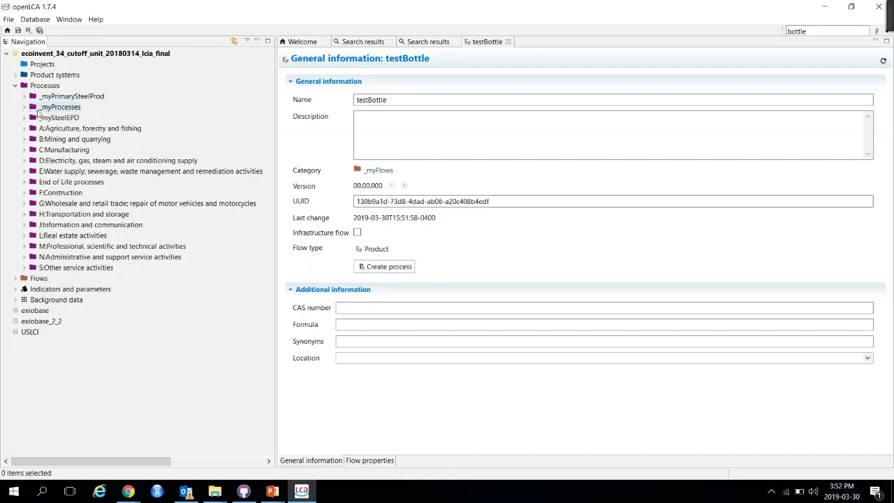
left_click(24, 107)
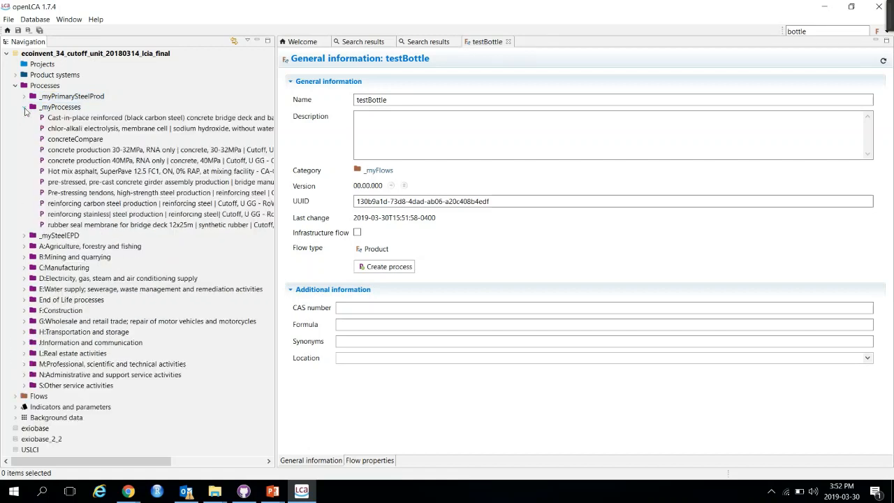
right_click(50, 108)
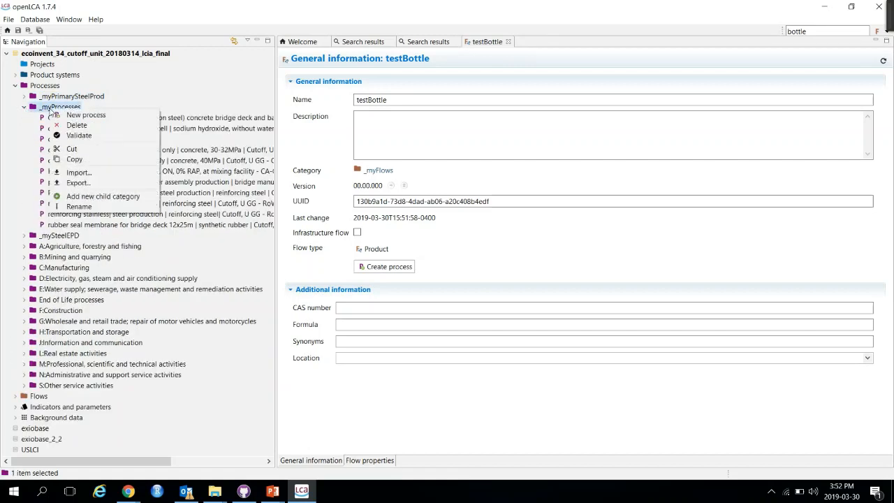
left_click(84, 116)
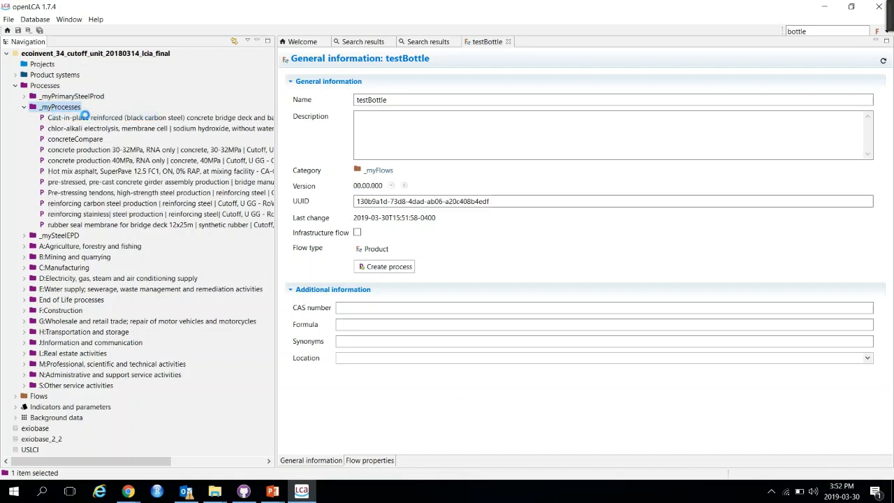
type("test")
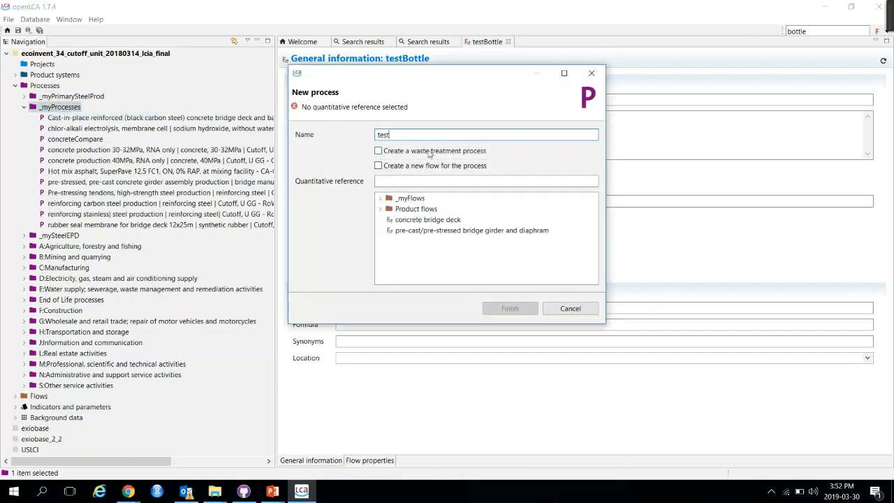
type("Bottle")
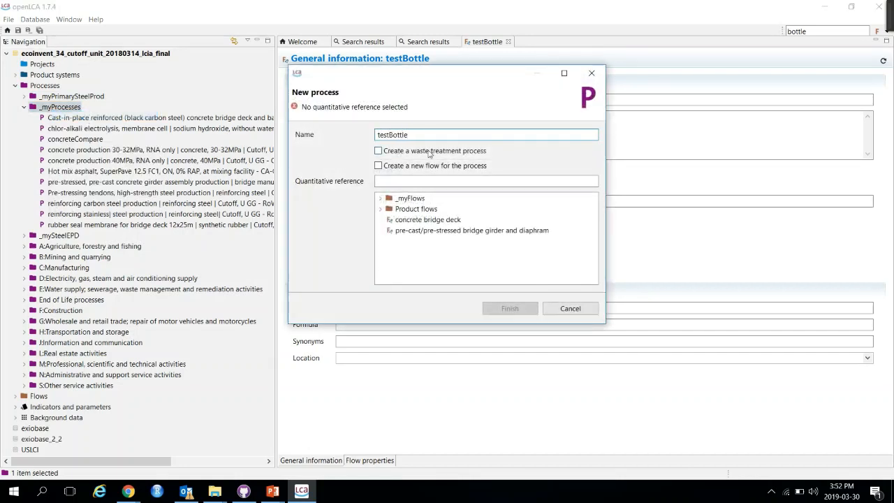
type("Production")
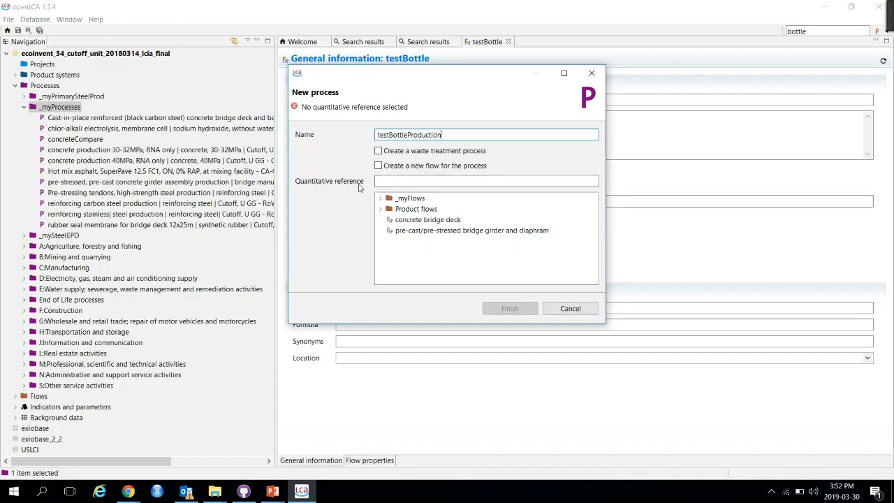
Set the new process's quantitative reference to the testBottle flow from _myFlows and create the process
double_click(405, 199)
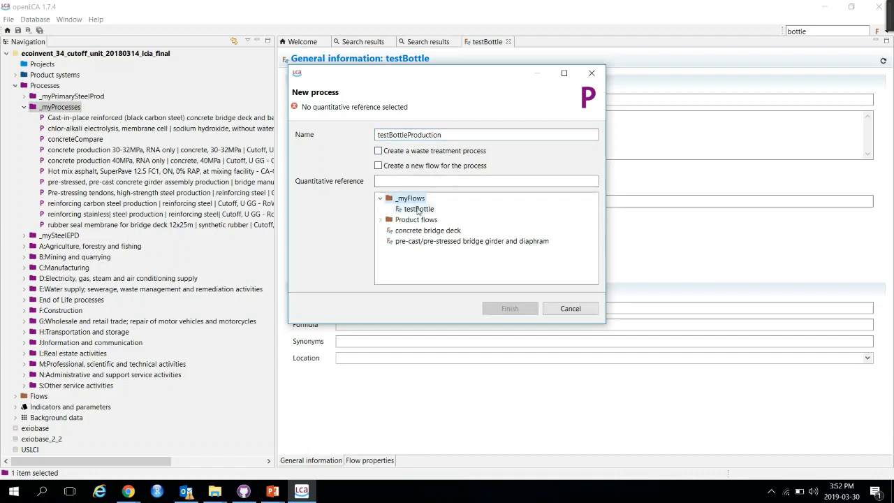
left_click(414, 211)
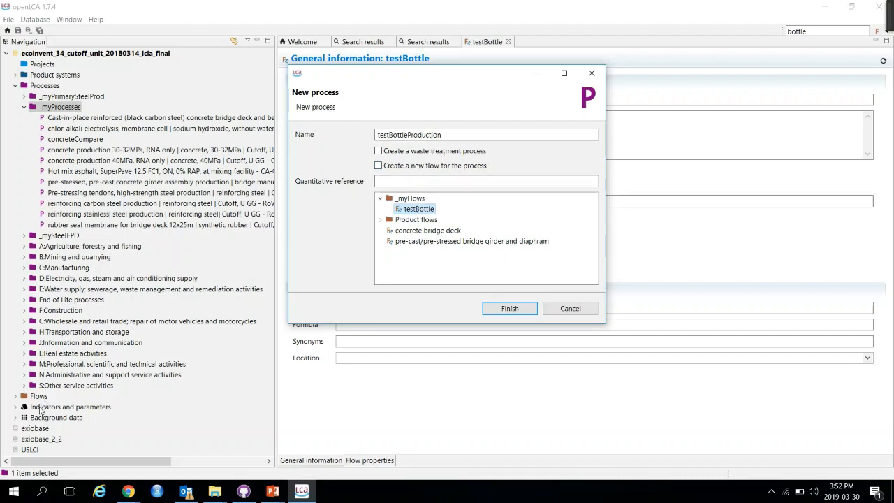
left_click(502, 311)
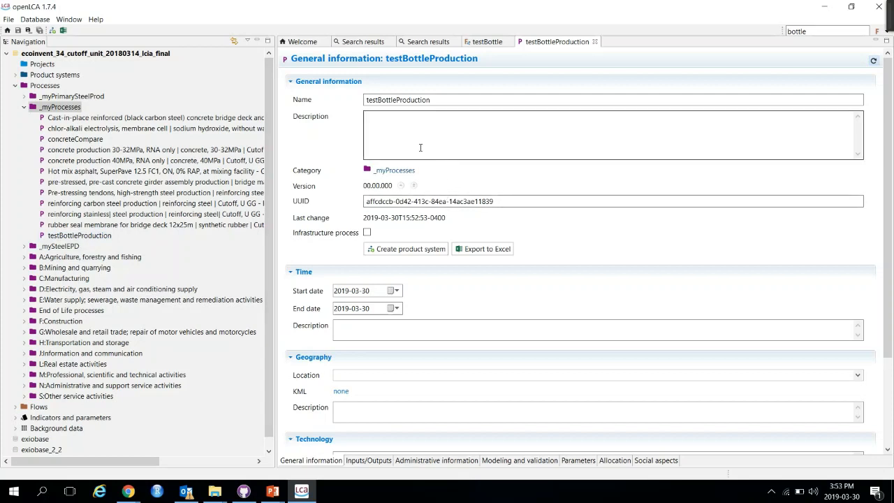
Set the testBottleProduction process's geography location to Canada, Ontario
left_click(397, 127)
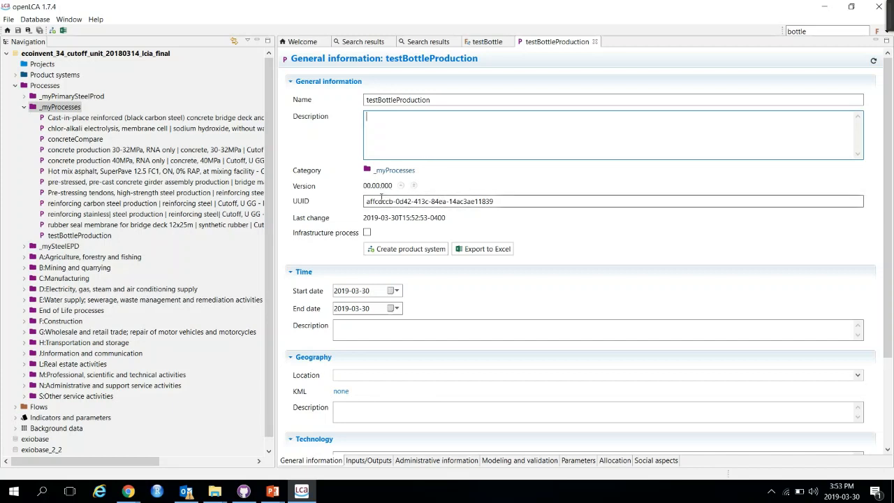
scroll(471, 212, "down", 2)
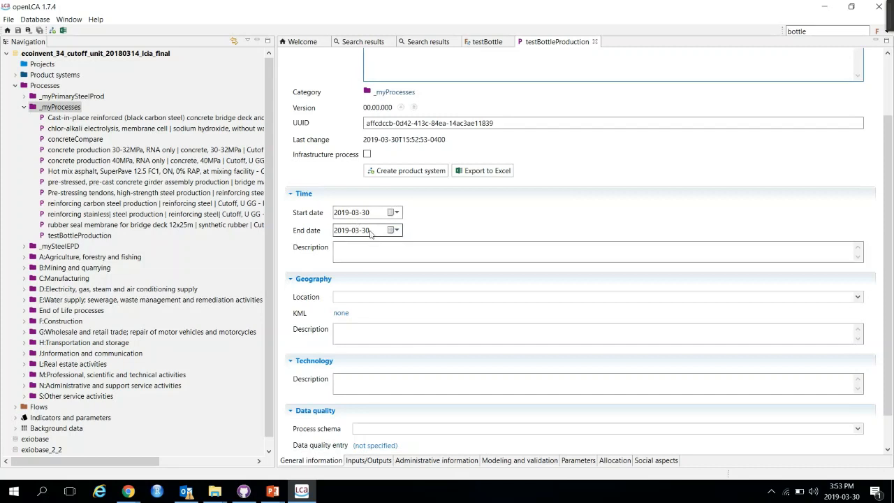
scroll(402, 241, "down", 1)
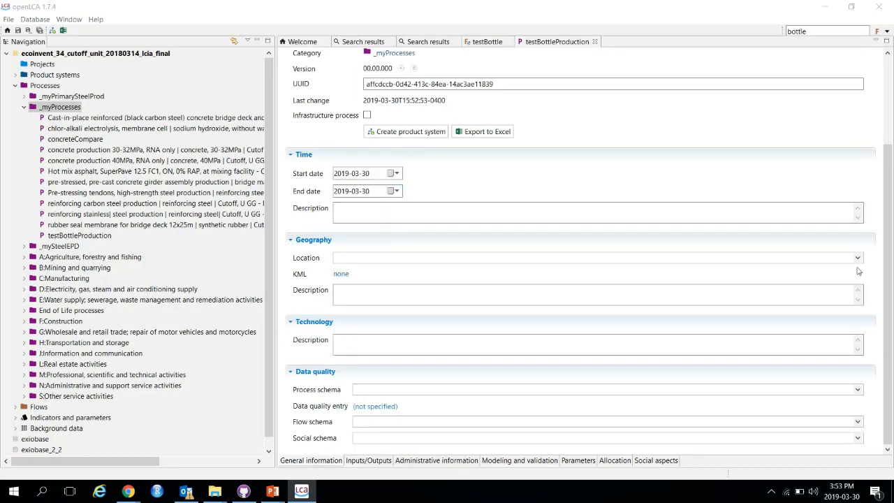
left_click(484, 257)
scroll(380, 315, "down", 15)
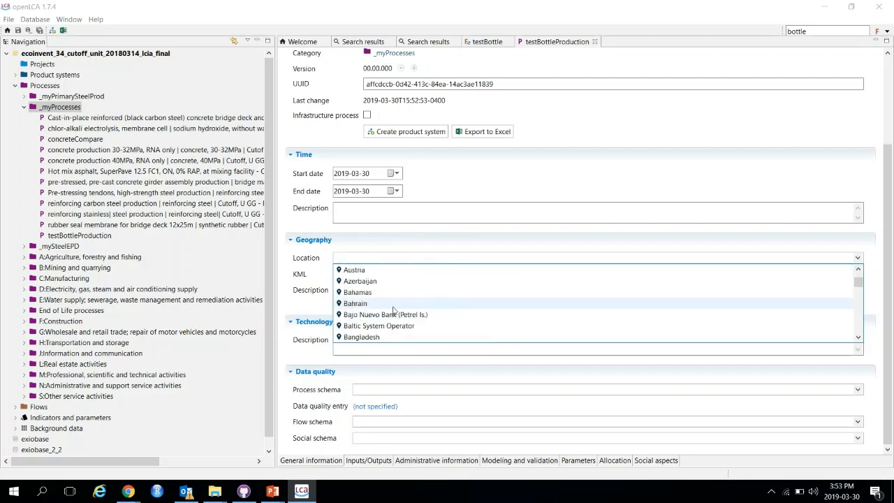
scroll(375, 319, "down", 2)
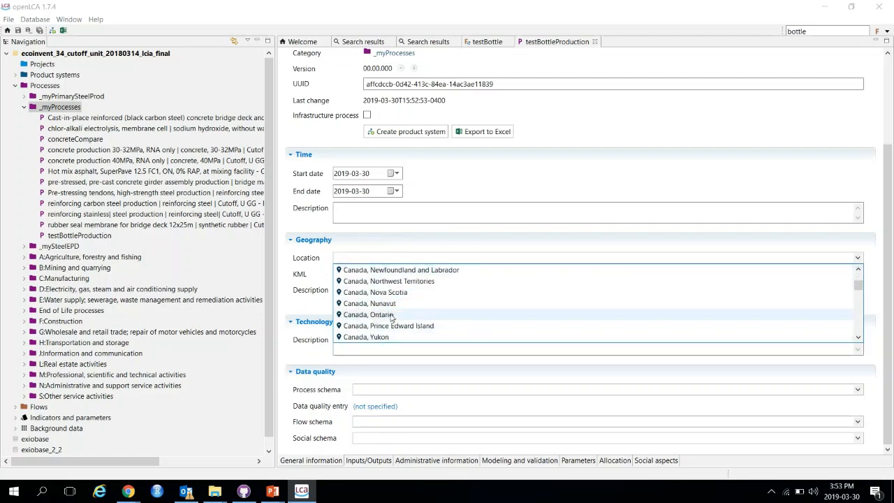
left_click(391, 315)
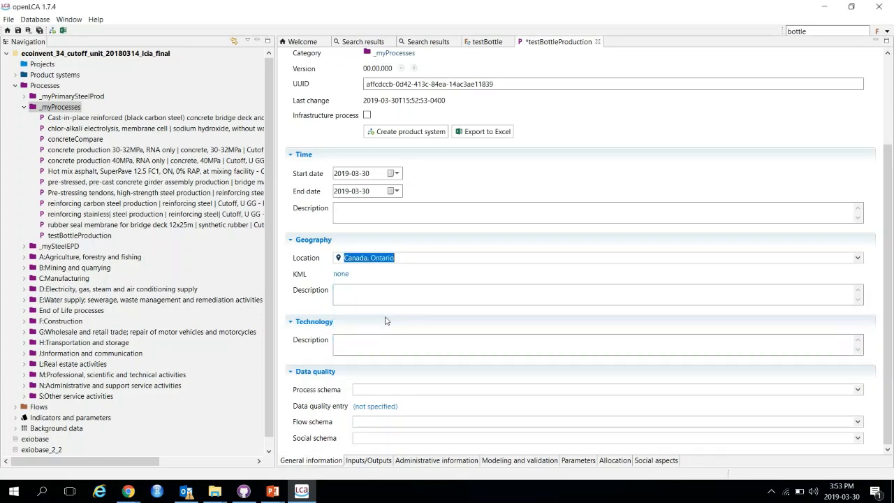
Set both the process schema and the flow schema to ecoinvent data quality system, and open the process's inputs and outputs
left_click(368, 340)
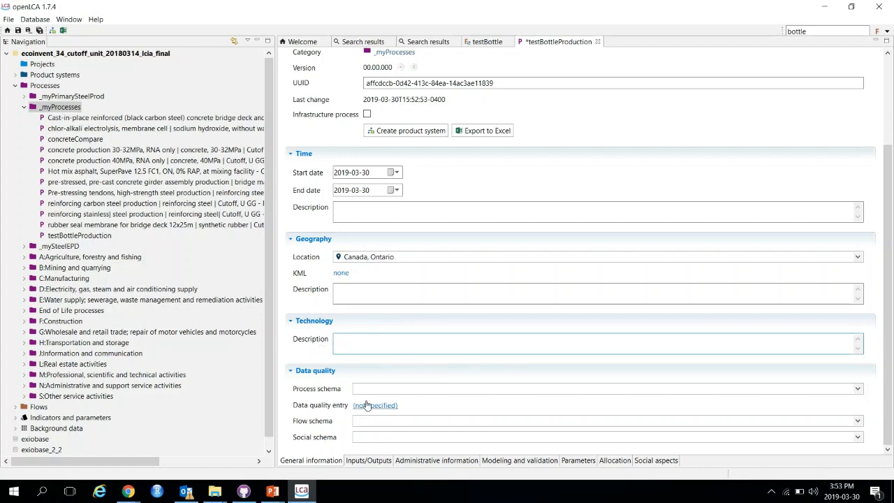
left_click(858, 388)
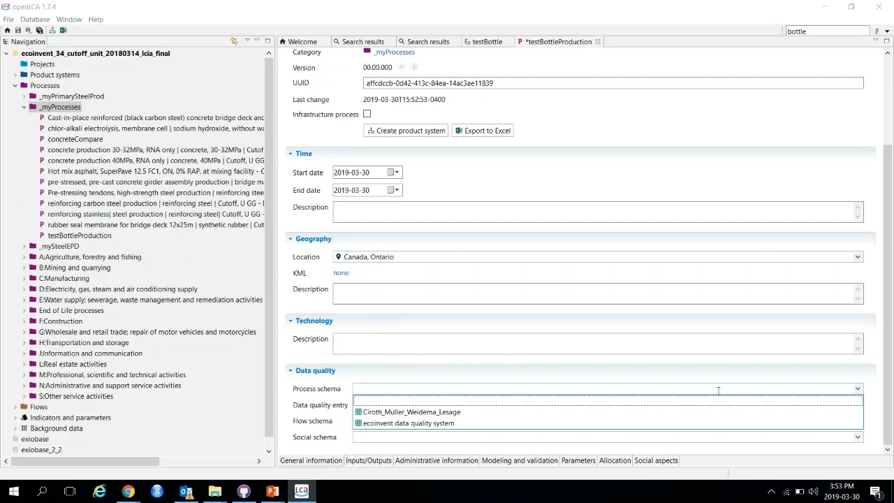
left_click(427, 423)
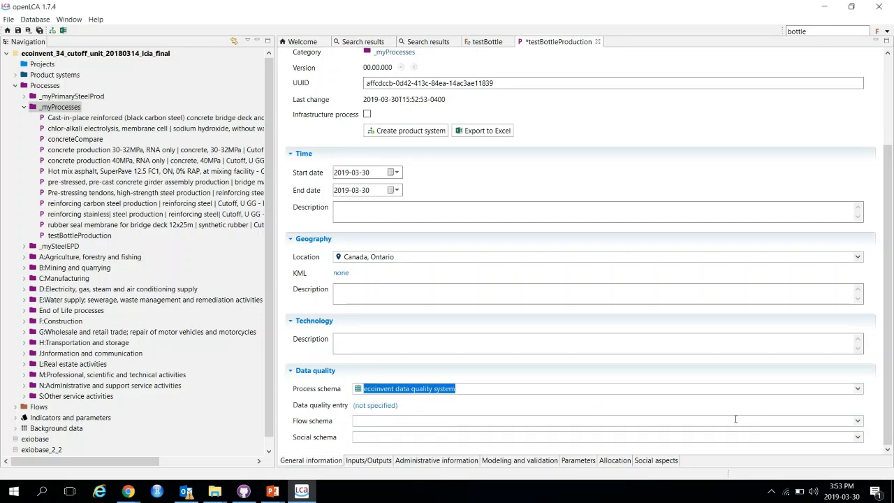
left_click(857, 421)
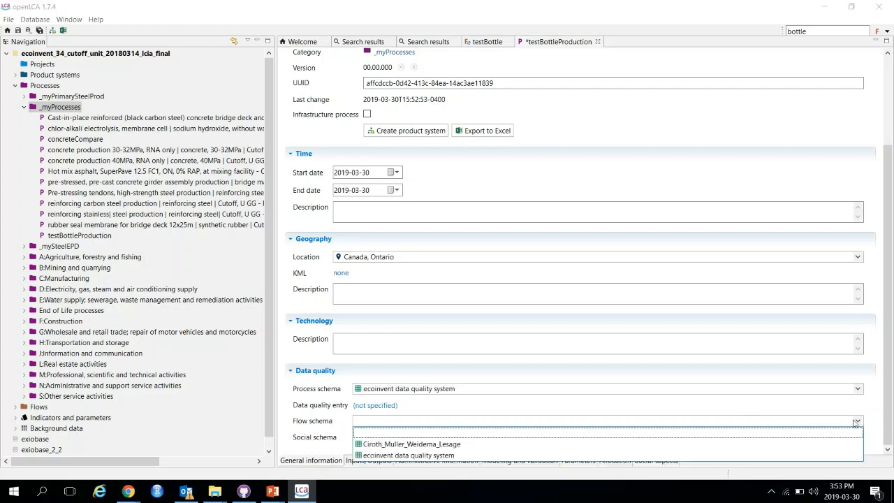
left_click(463, 454)
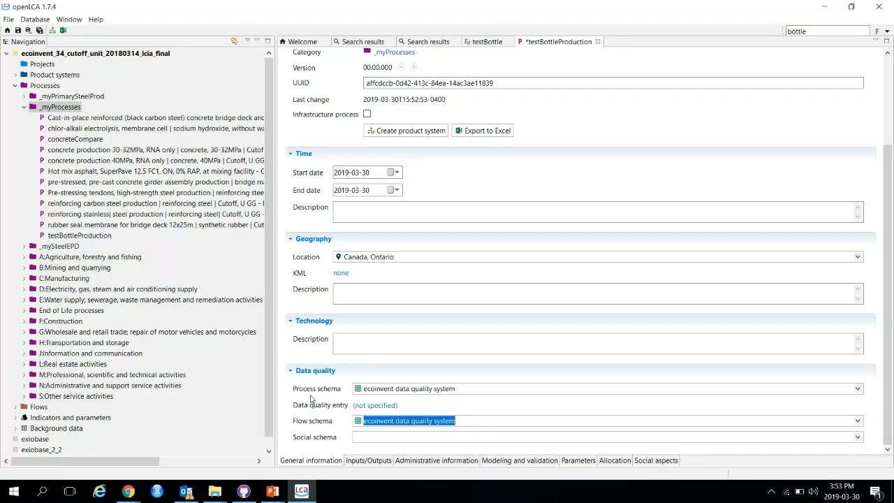
left_click(476, 176)
scroll(478, 175, "up", 3)
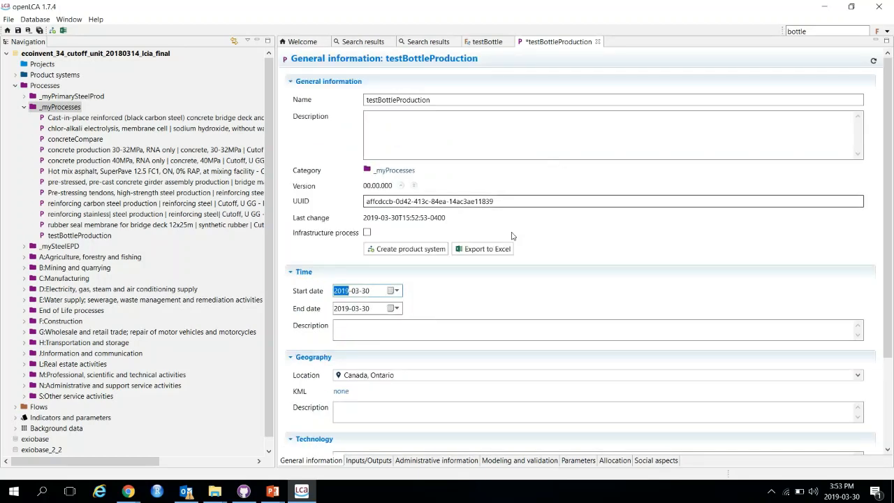
left_click(364, 462)
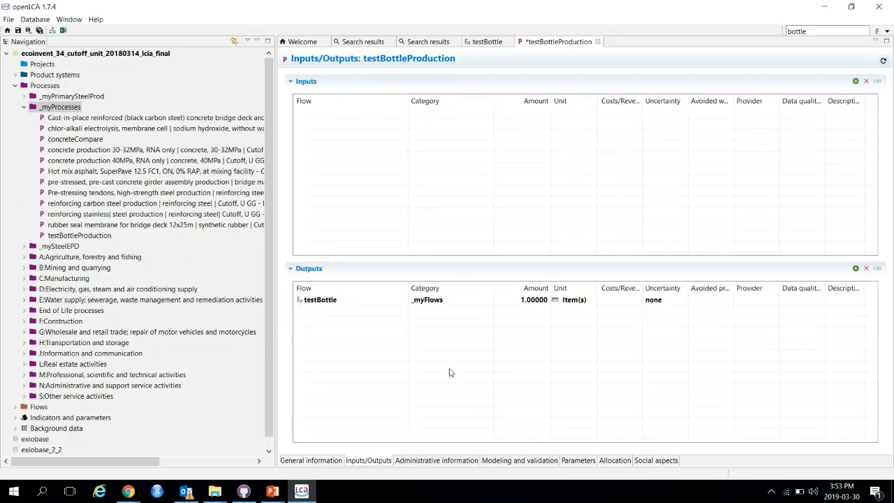
Switch to the openLCA lessons presentation in PowerPoint and select the text "Polyethylene terephthalate" in the plastic bottle's input requirements
left_click(273, 493)
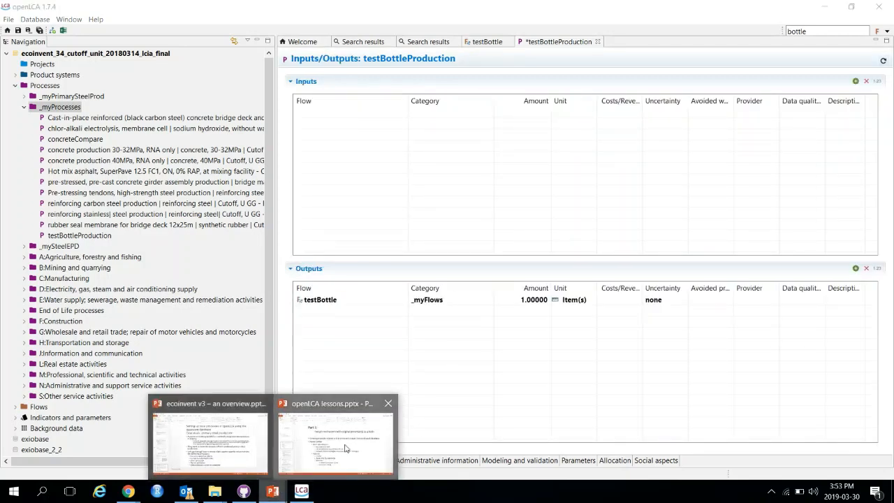
left_click(345, 447)
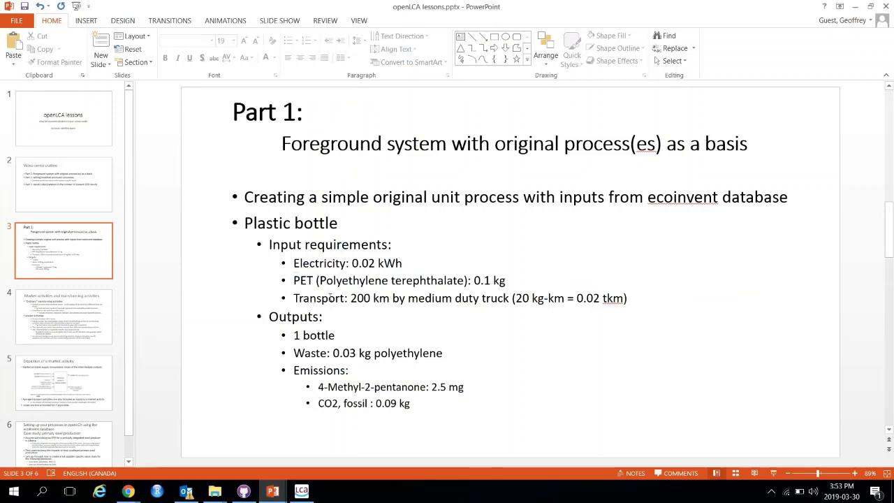
left_click(320, 280)
left_click_drag(319, 280, 466, 280)
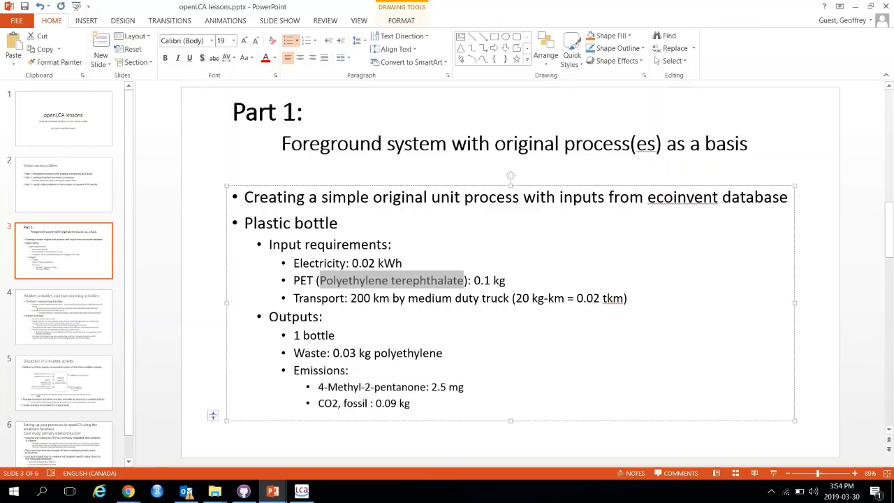
Switch back to openLCA and add the "electricity, medium voltage" product flow from category 3510 as an input of testBottleProduction
left_click(302, 492)
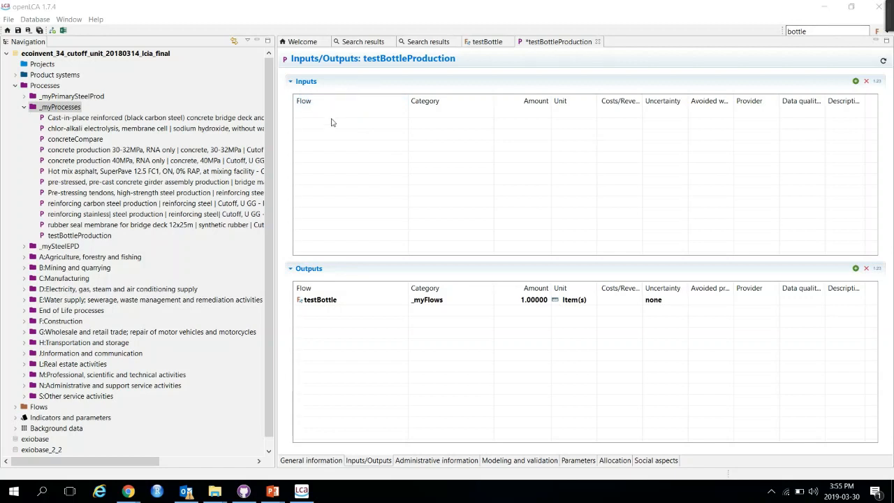
left_click(855, 81)
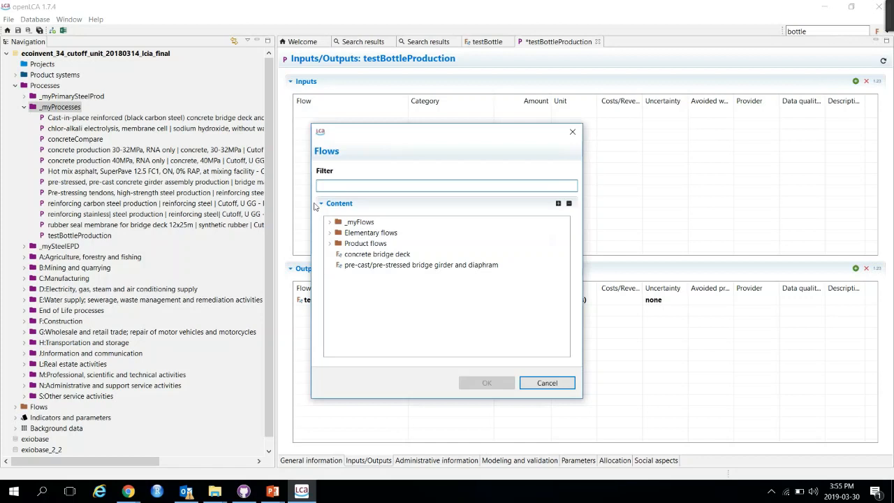
type("electricity")
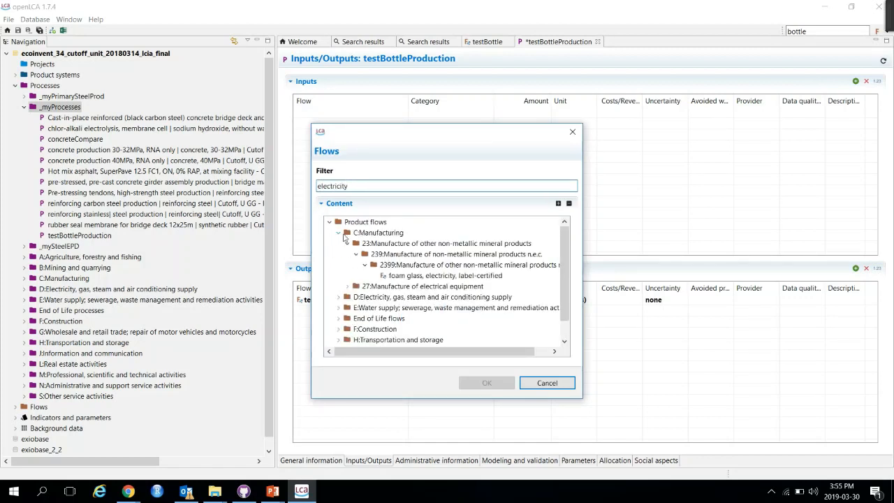
left_click(338, 233)
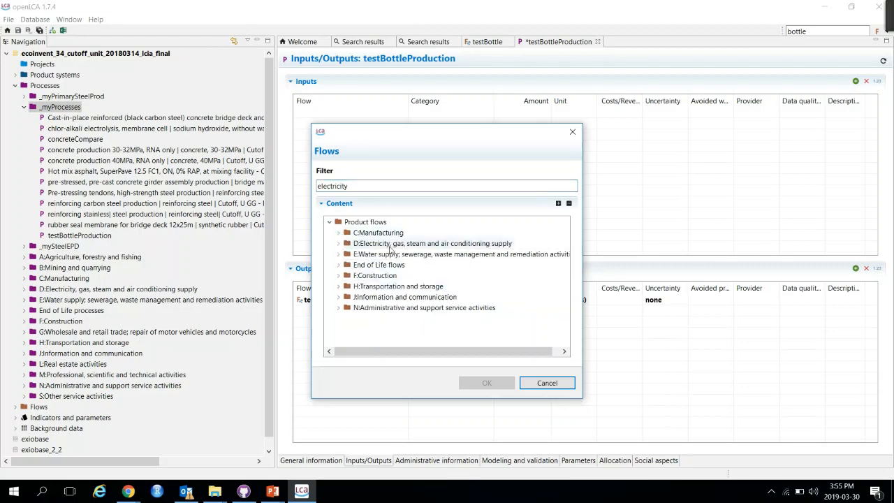
left_click(339, 243)
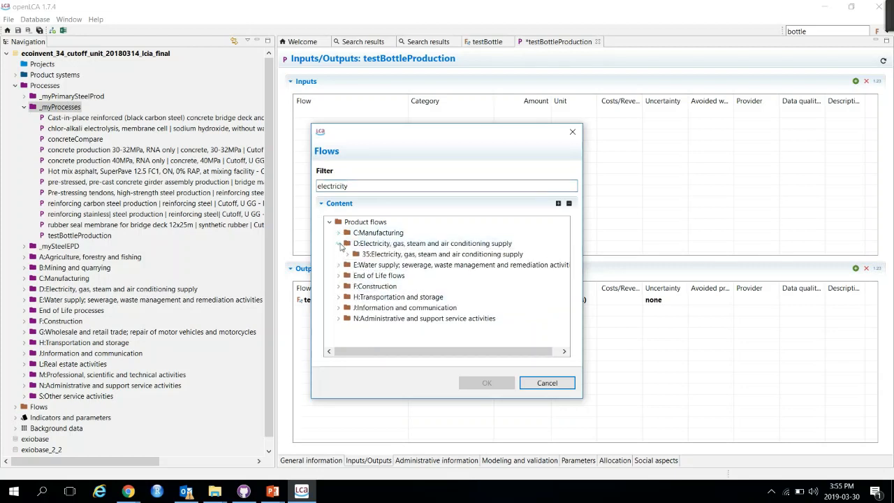
left_click(347, 255)
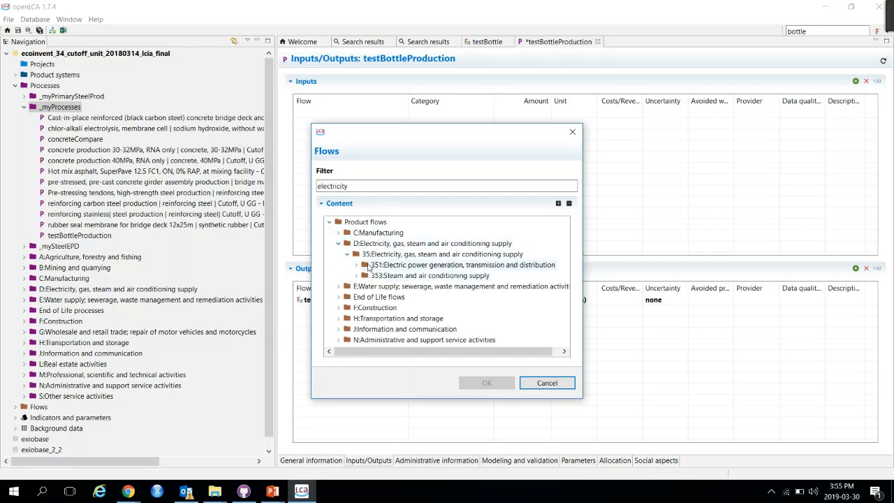
left_click(357, 265)
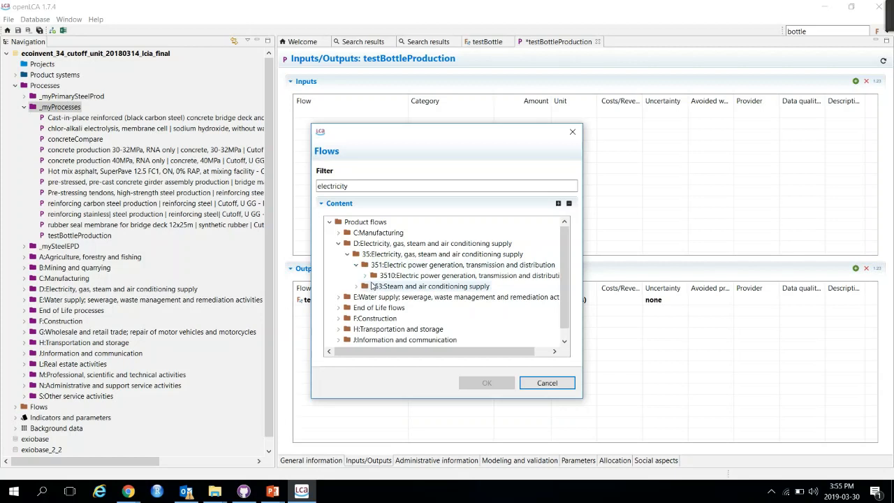
left_click(364, 276)
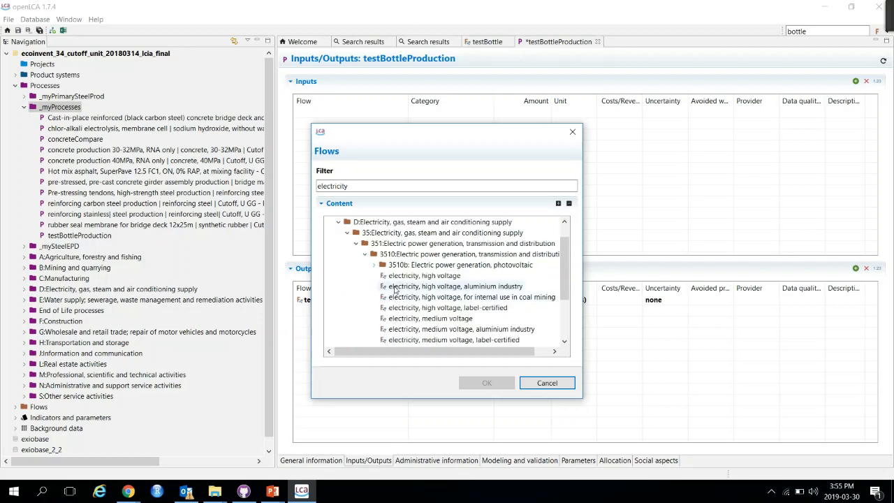
scroll(381, 276, "down", 2)
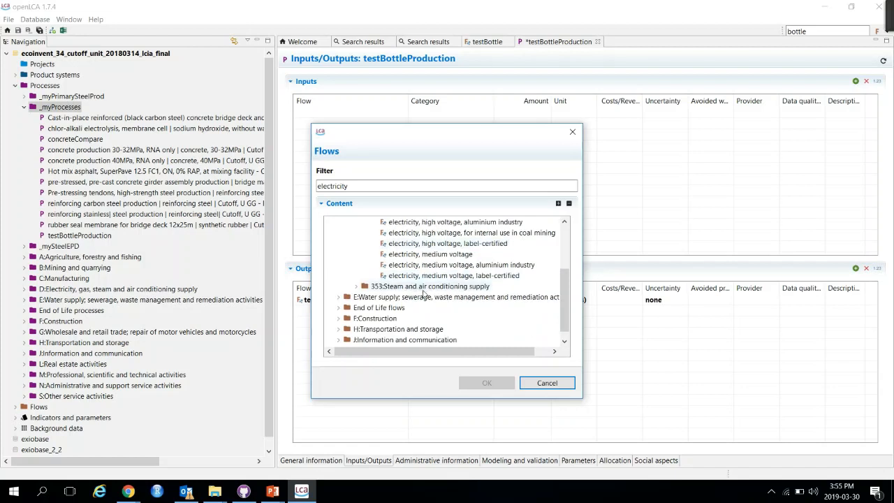
left_click(432, 255)
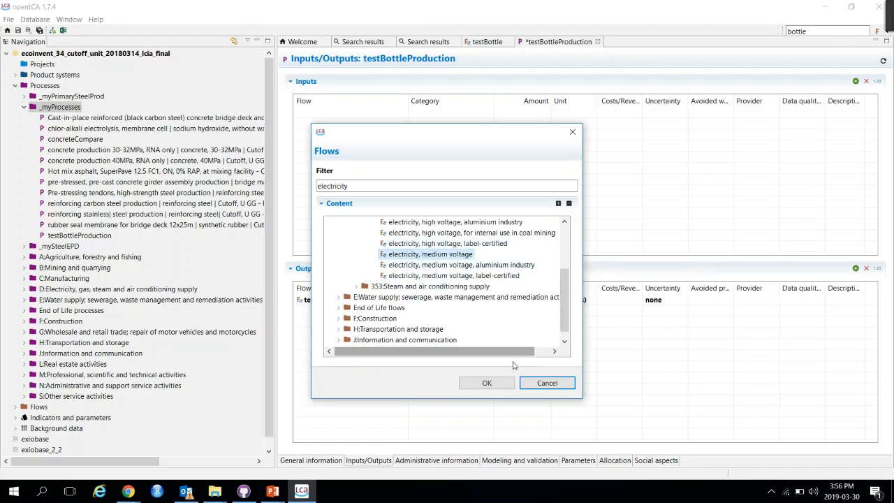
left_click(488, 383)
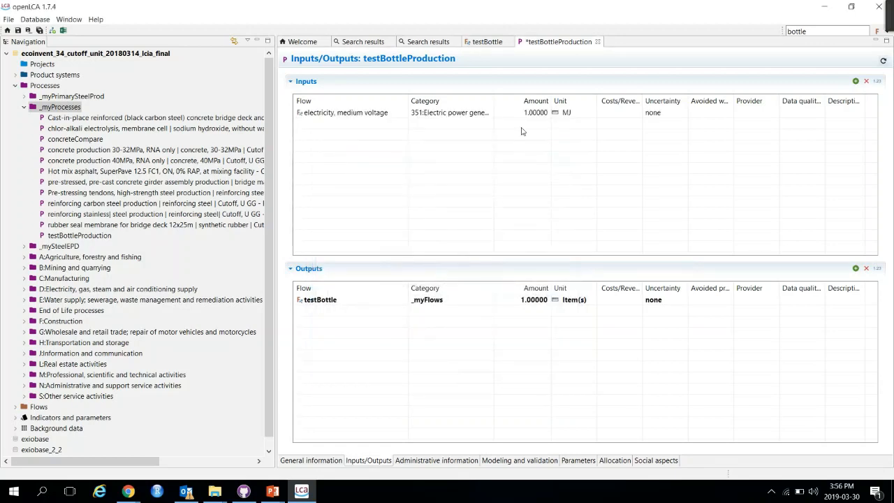
Check the electricity requirement in the PowerPoint slide, then set the electricity input's unit to kWh and its amount to 0.02
left_click(281, 495)
left_click(335, 447)
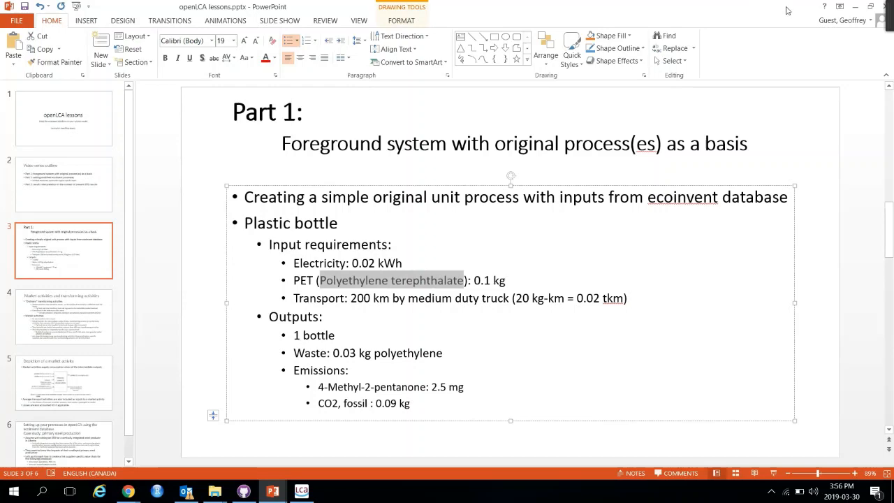
left_click(854, 7)
left_click(581, 116)
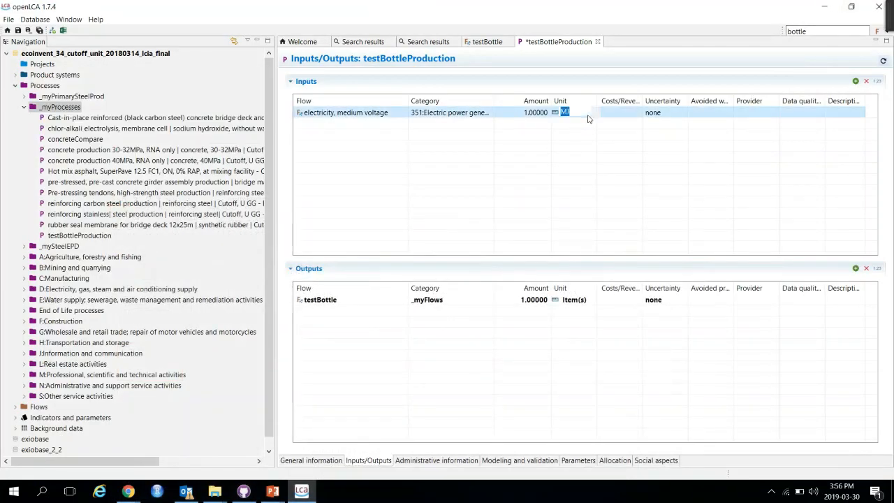
left_click(595, 115)
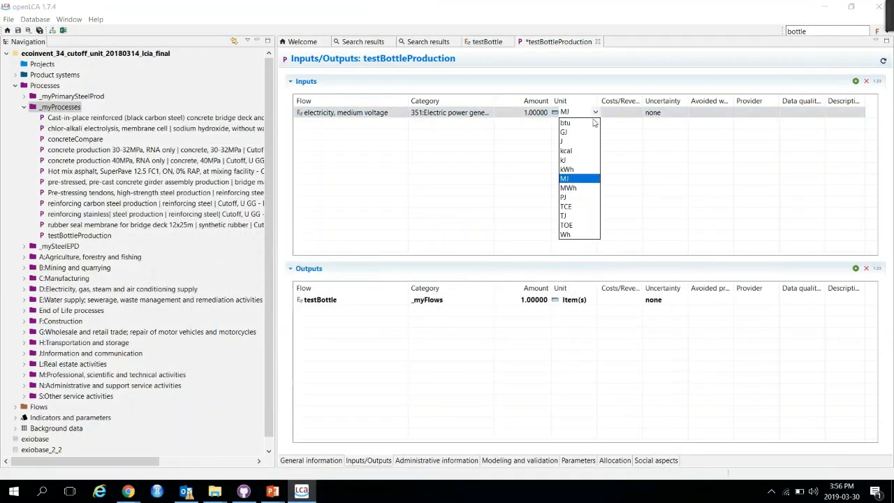
left_click(576, 169)
left_click(533, 114)
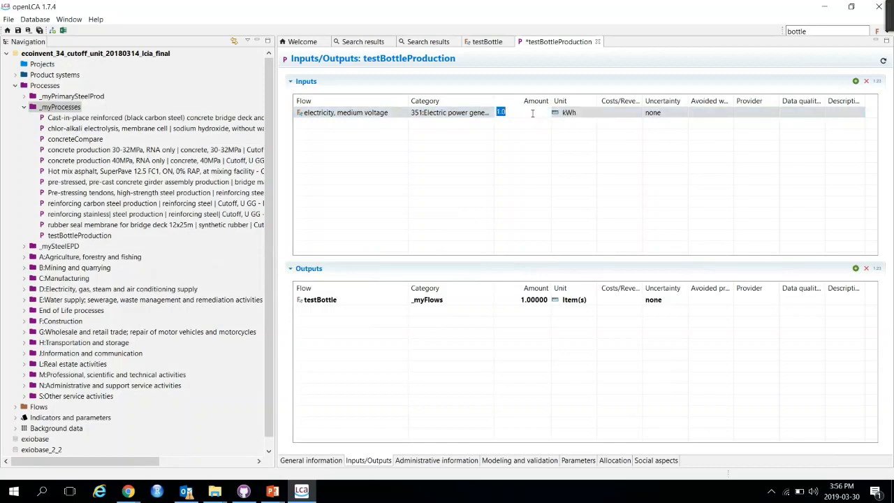
type("0.")
Set the electricity input's provider to the high to medium voltage transformation process for Ontario (Cutoff, U - CA-ON)
left_click(772, 114)
left_click(774, 114)
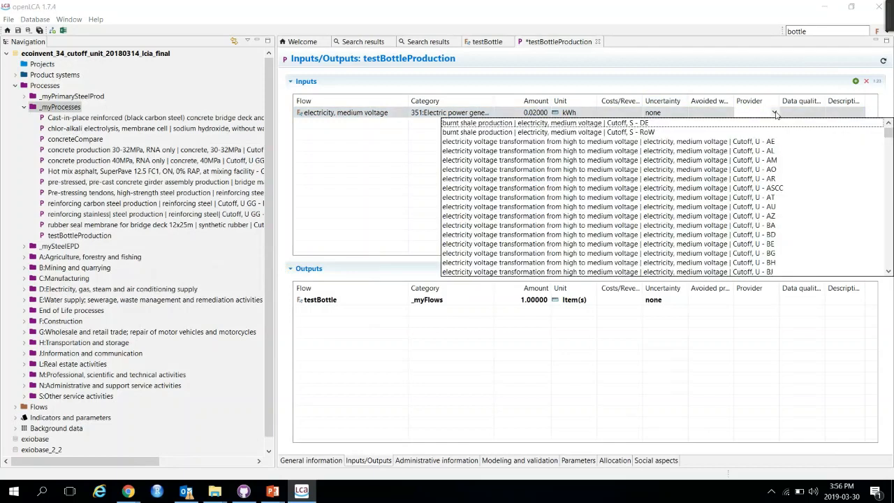
scroll(746, 210, "down", 1)
scroll(746, 209, "down", 3)
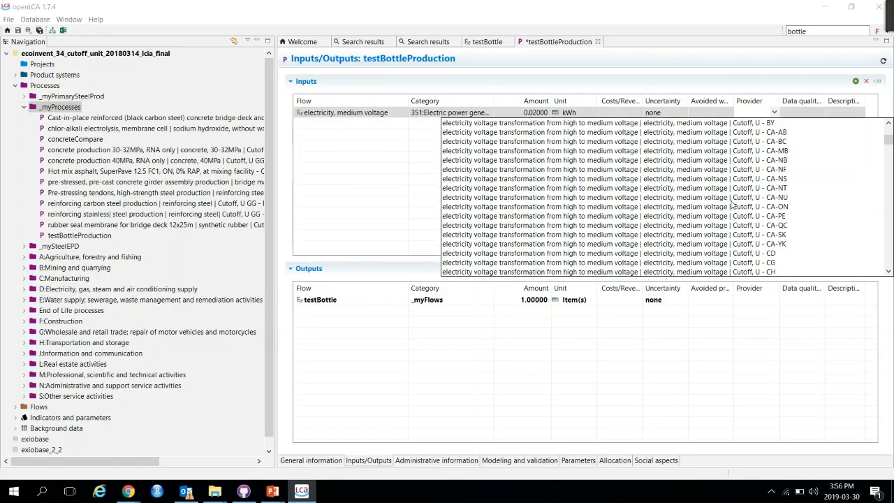
left_click(784, 210)
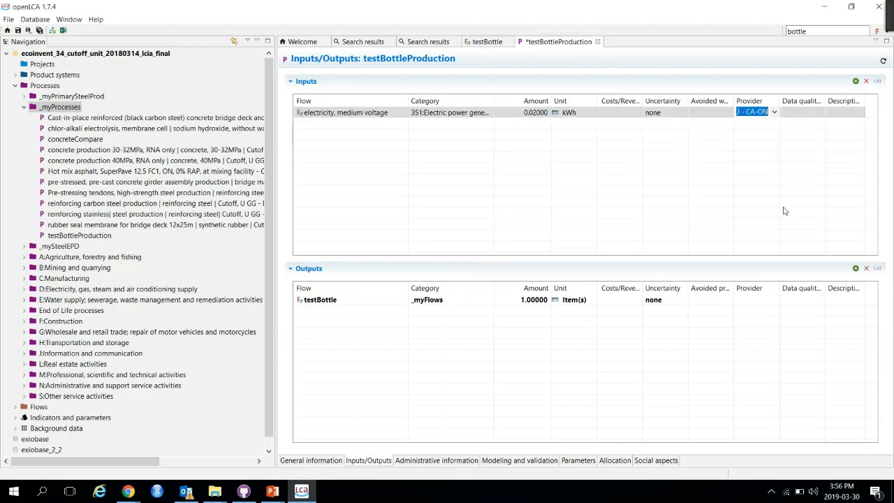
Find "Polyethylene terephthalate" and add the "polyethylene terephthalate, granulate, bottle grade" flow as an input
left_click(855, 81)
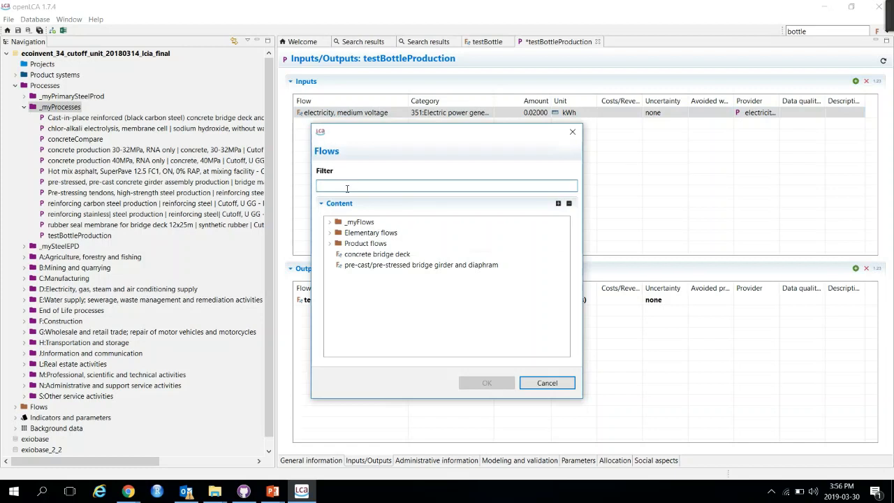
type("Polyethylene terephthalate")
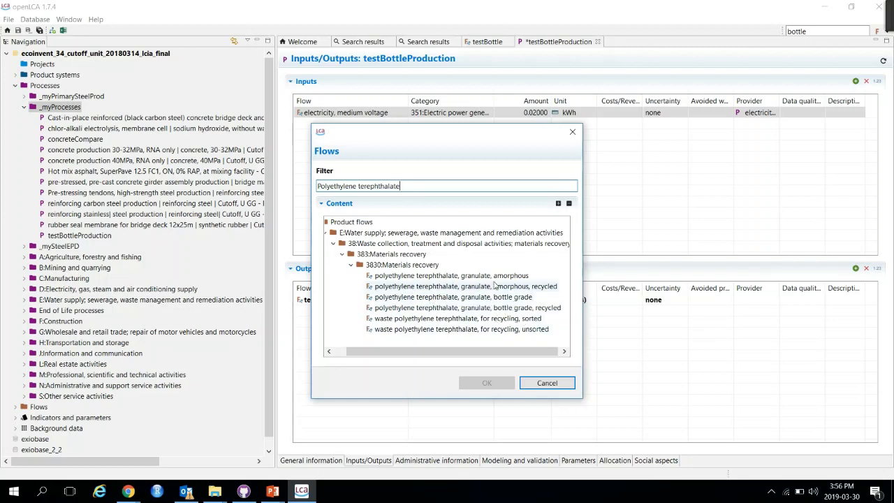
left_click(433, 297)
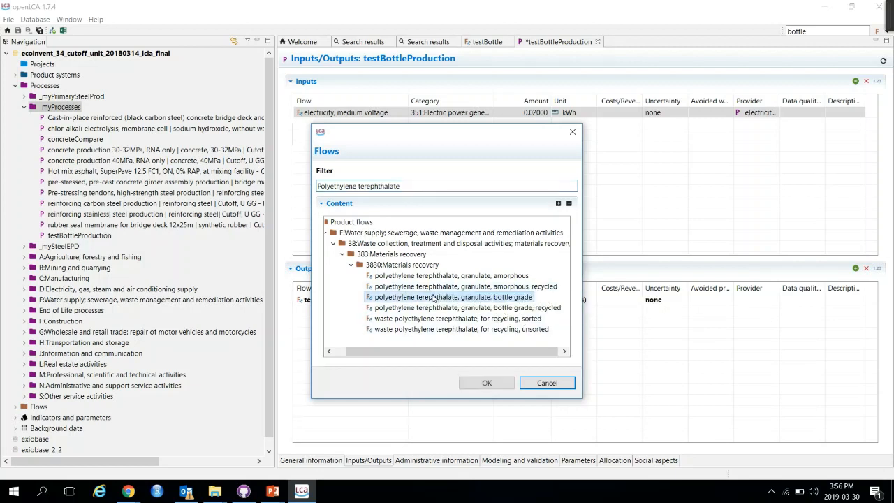
left_click(487, 383)
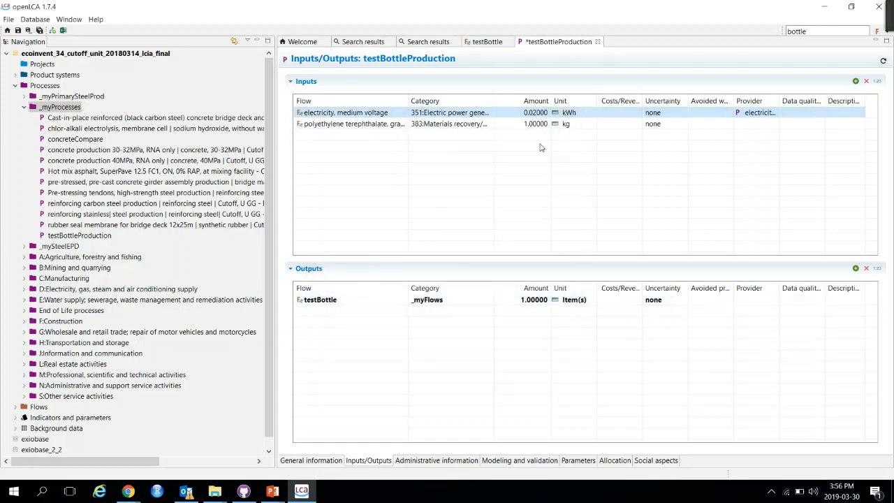
Set the polyethylene terephthalate input's amount to 0.1 kg and its provider to the bottle grade granulate production process for CA-QC
left_click(555, 124)
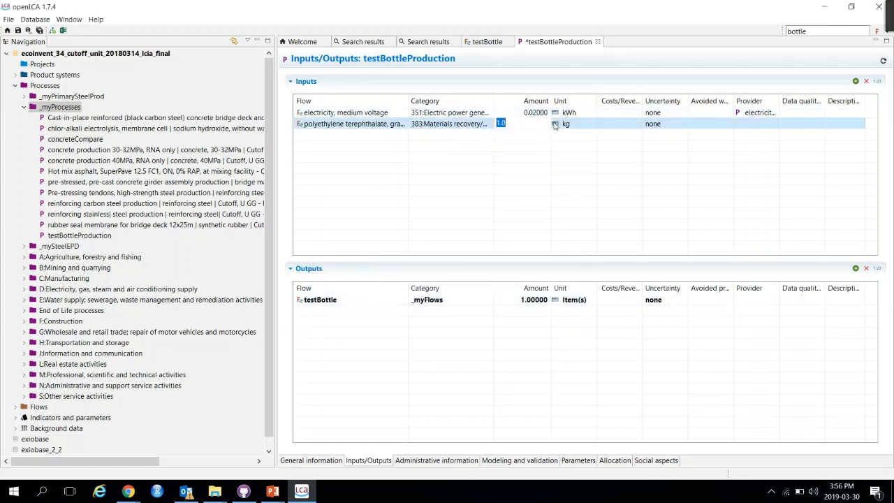
type("0.1")
left_click(519, 145)
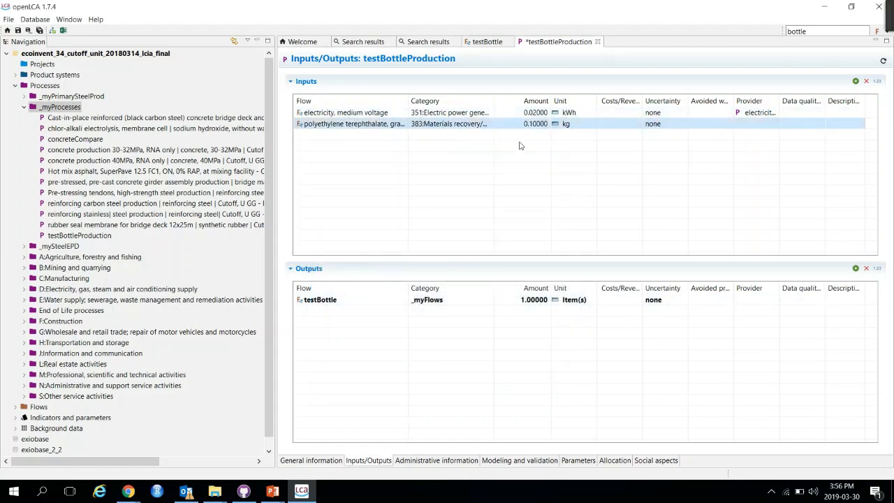
left_click(772, 124)
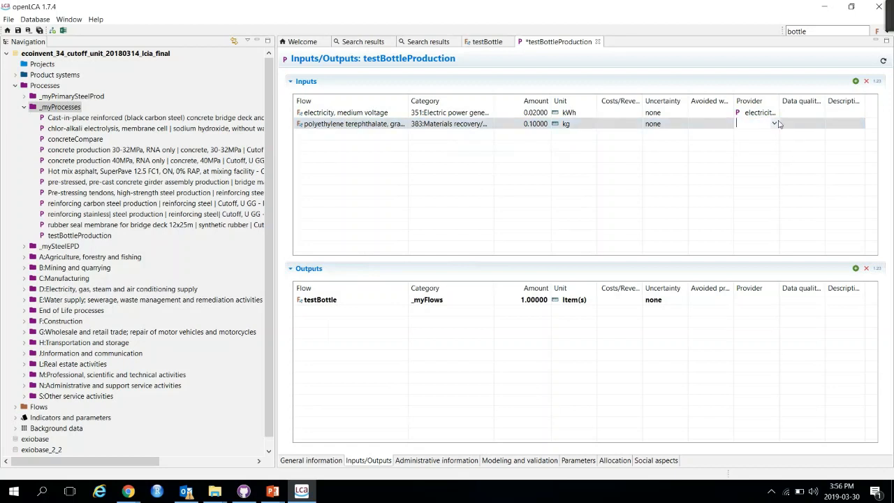
left_click(775, 124)
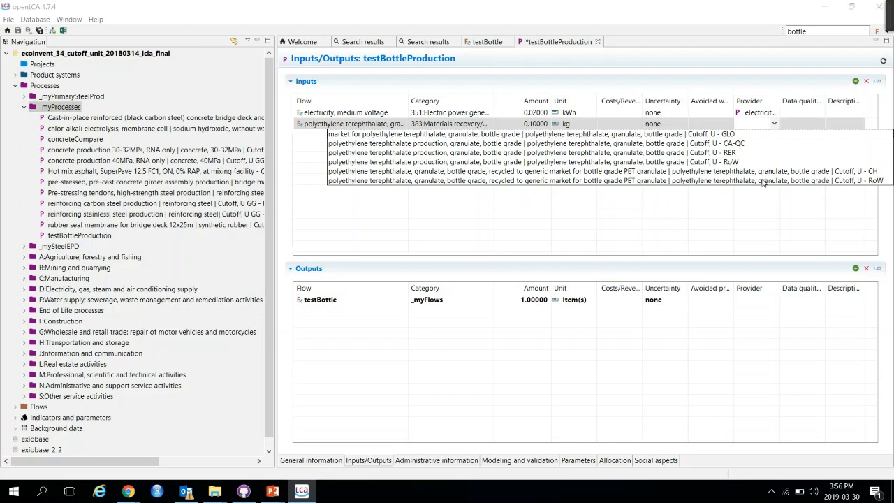
left_click(668, 144)
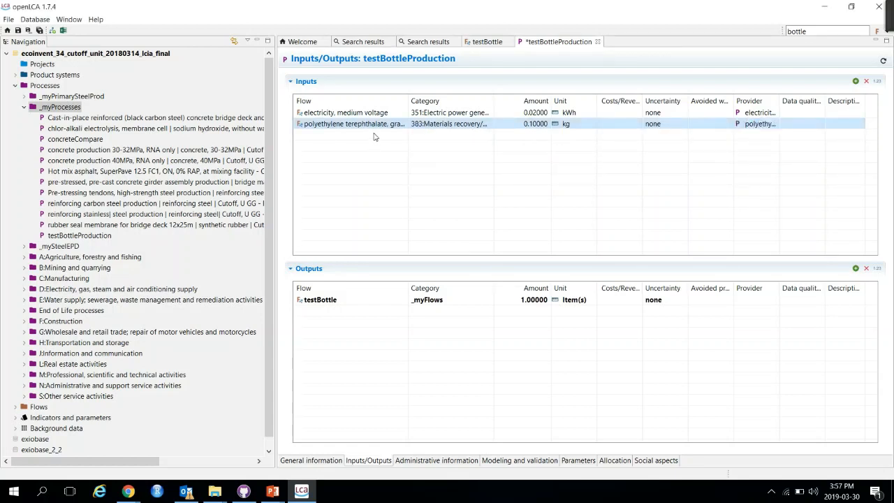
Add the "transport, freight, lorry 16-32 metric ton, EURO4" flow from Freight transport by road as an input
left_click(855, 81)
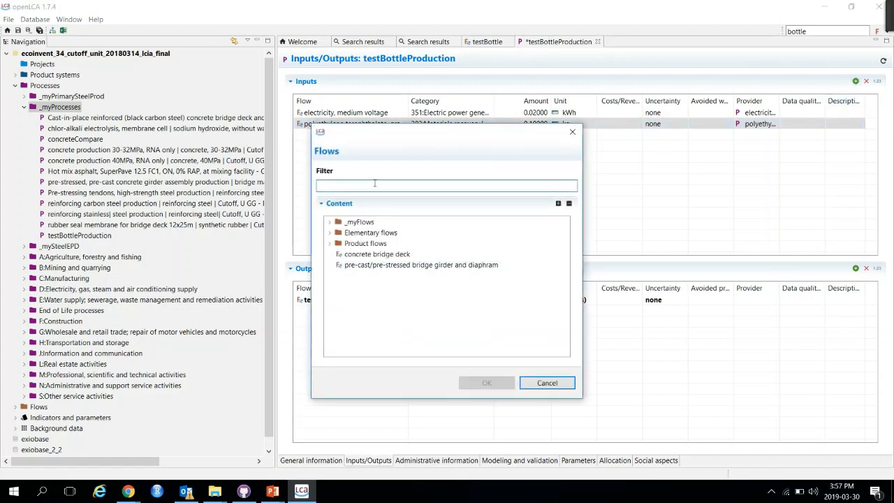
type("tr")
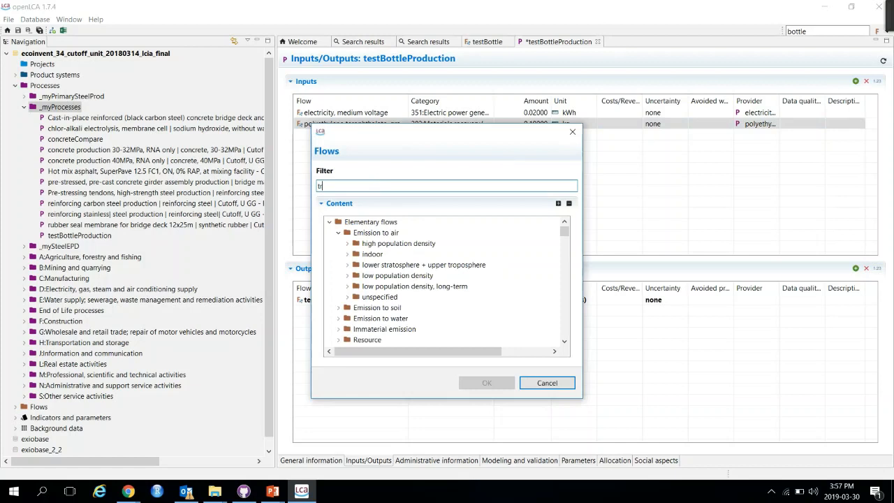
type("ansport")
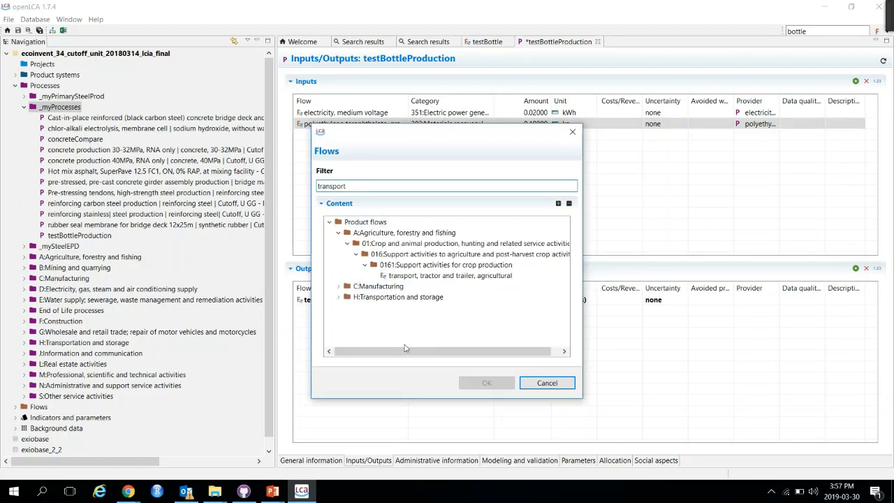
left_click(339, 298)
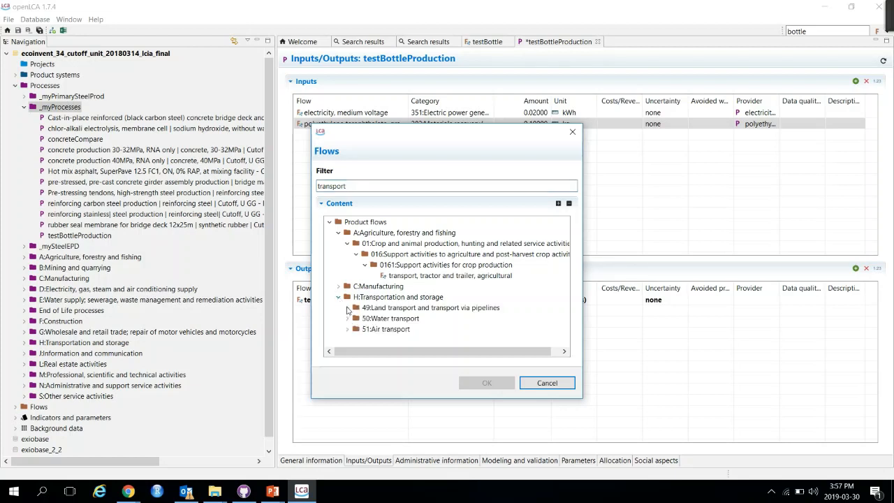
left_click(347, 308)
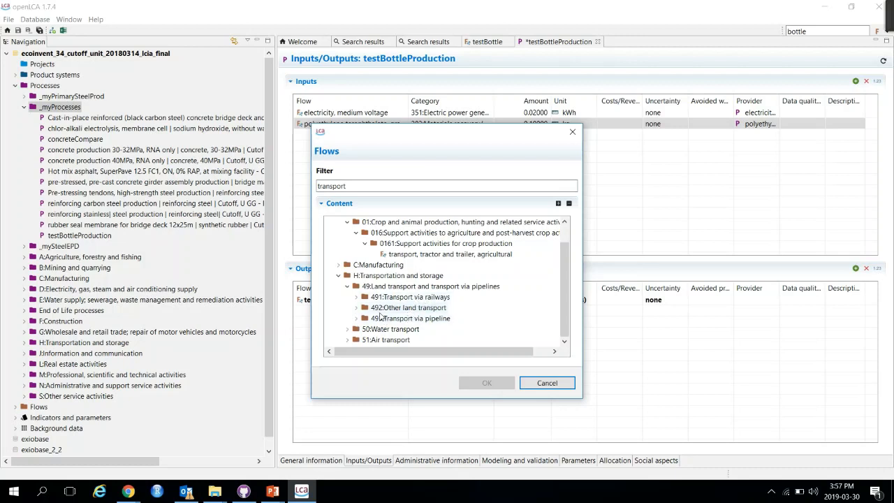
left_click(356, 308)
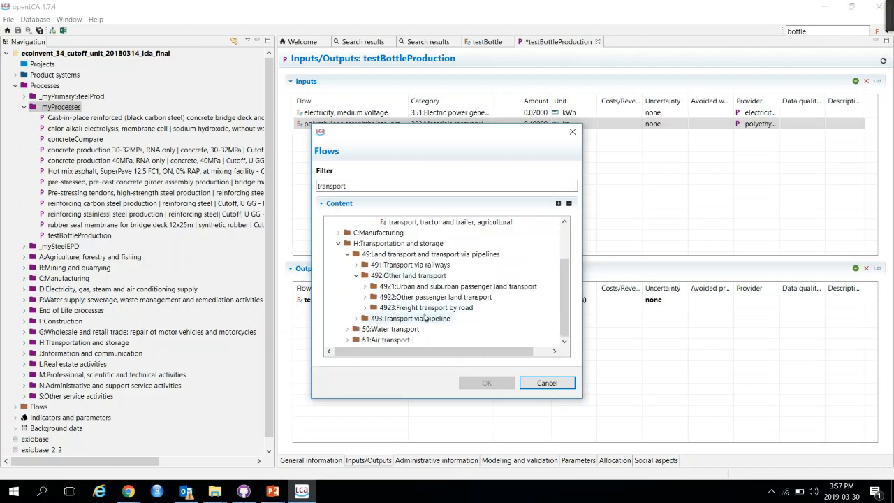
left_click(364, 308)
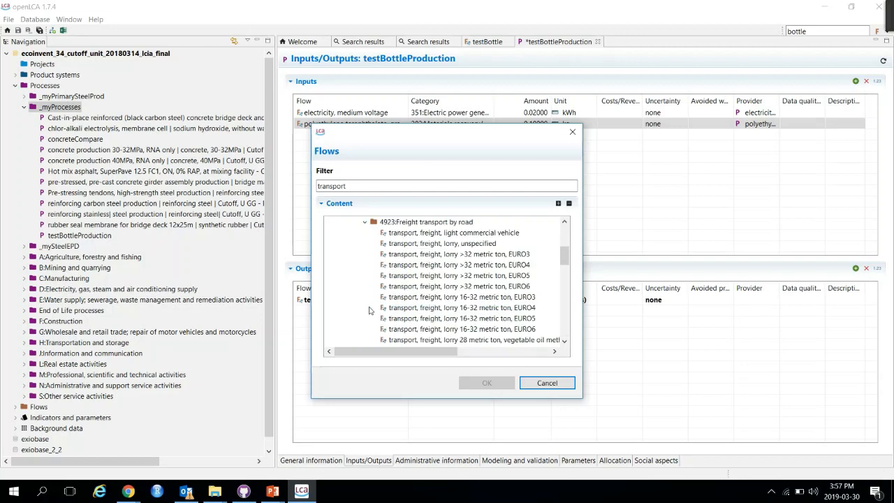
scroll(399, 308, "down", 1)
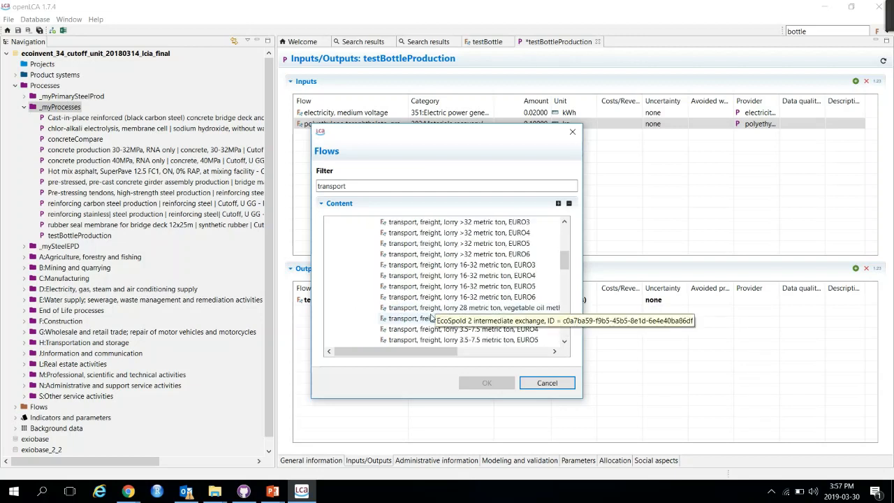
left_click(482, 277)
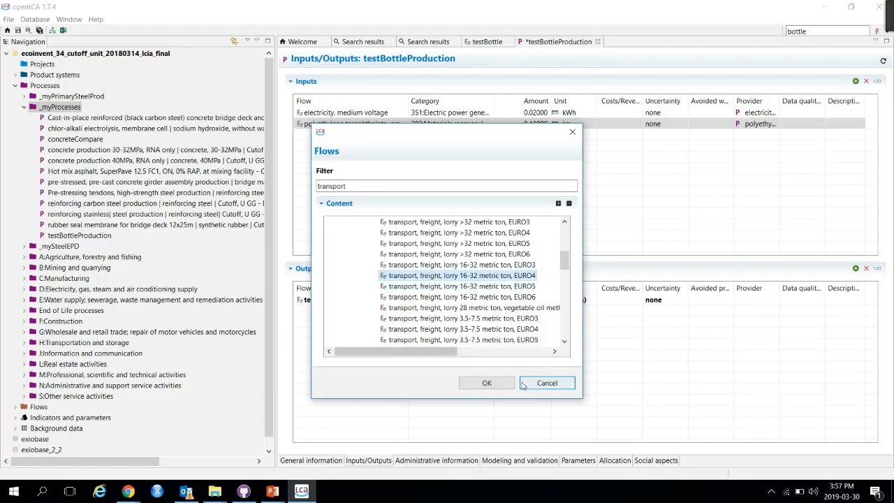
left_click(499, 383)
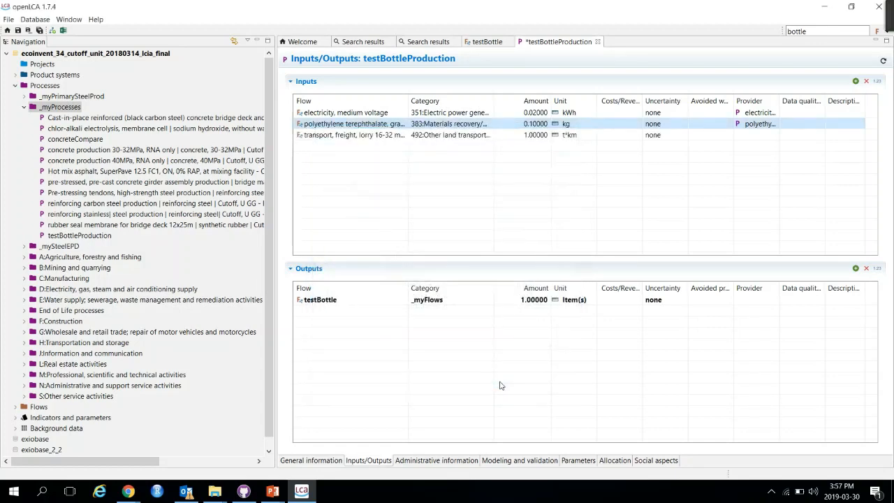
Set the lorry transport input's amount to 0.02 t*km and its provider to the EURO4 16-32 metric ton transport process for RoW
left_click(535, 134)
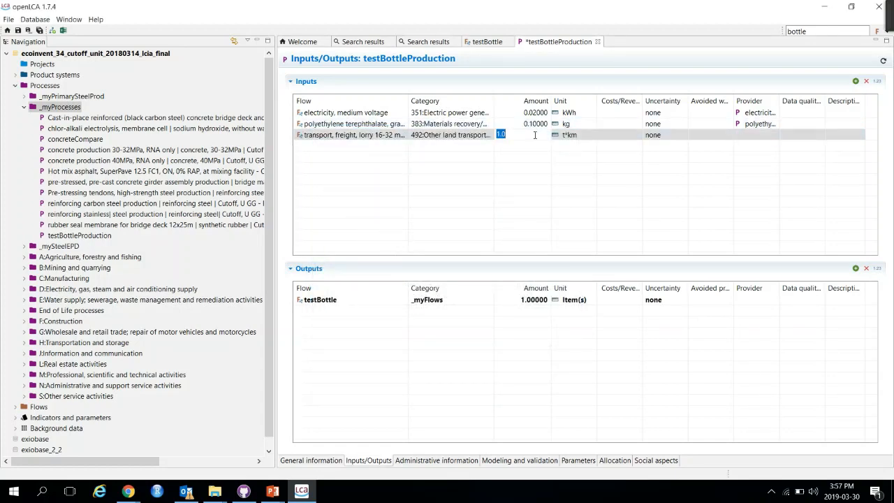
type("0.02")
key("Return")
left_click(769, 137)
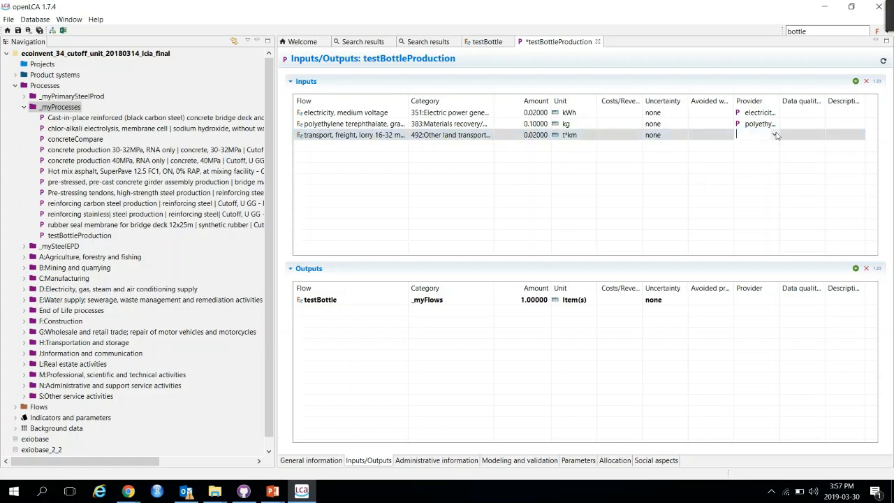
left_click(774, 135)
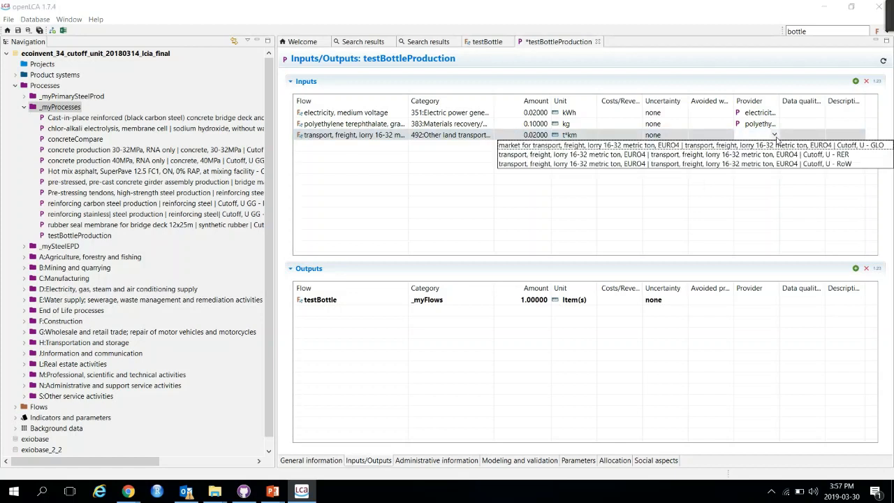
left_click(811, 167)
left_click(744, 178)
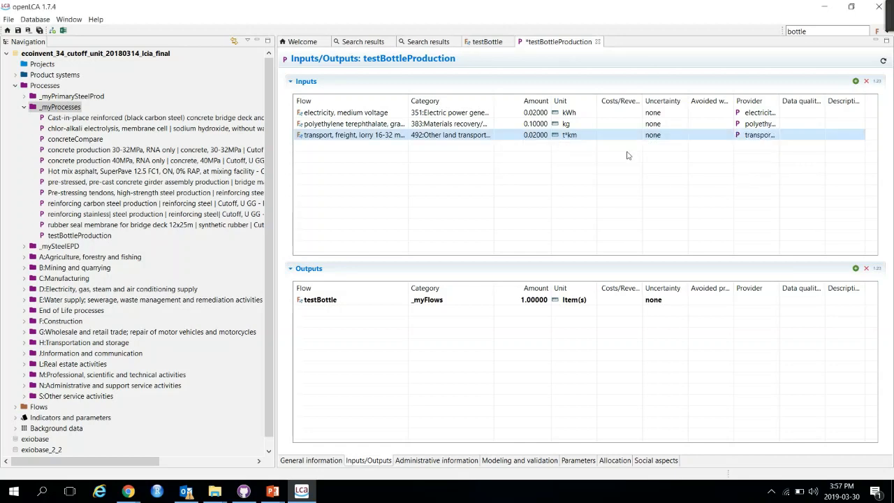
Switch to the PowerPoint slide and replace "polyethylene" with "PET" in the waste line under Outputs
left_click(273, 491)
left_click(310, 456)
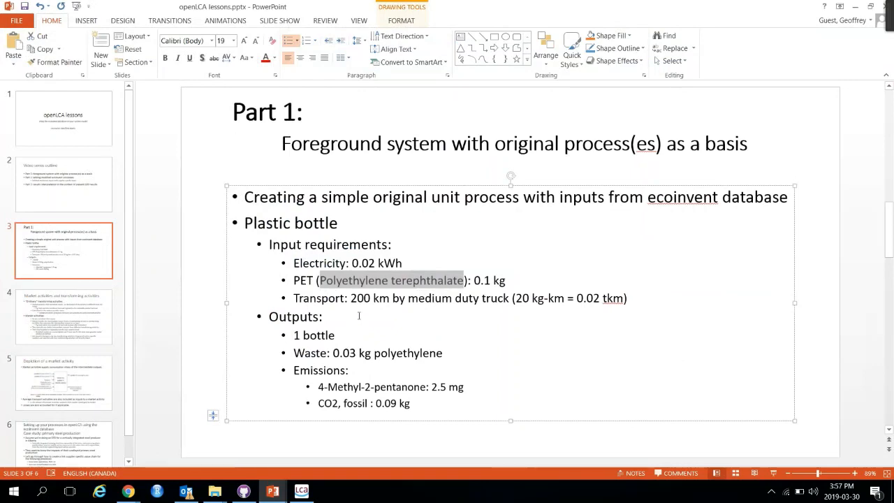
scroll(340, 326, "down", 1)
scroll(339, 327, "up", 1)
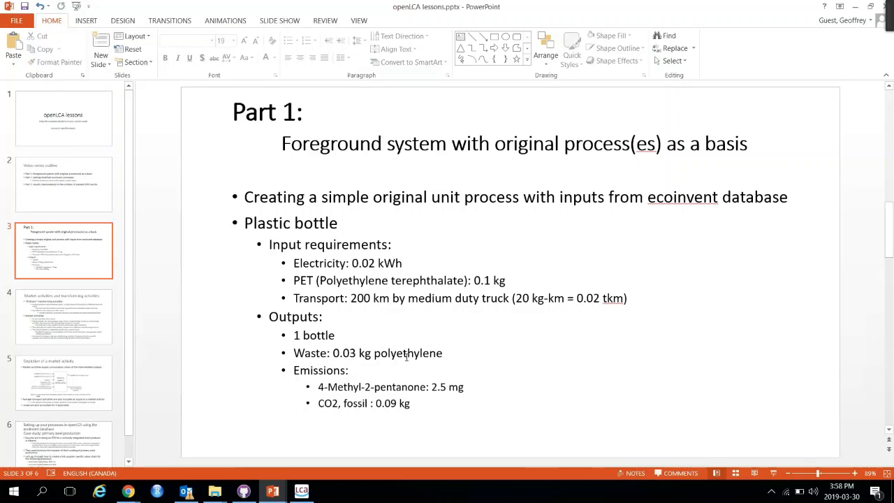
double_click(397, 356)
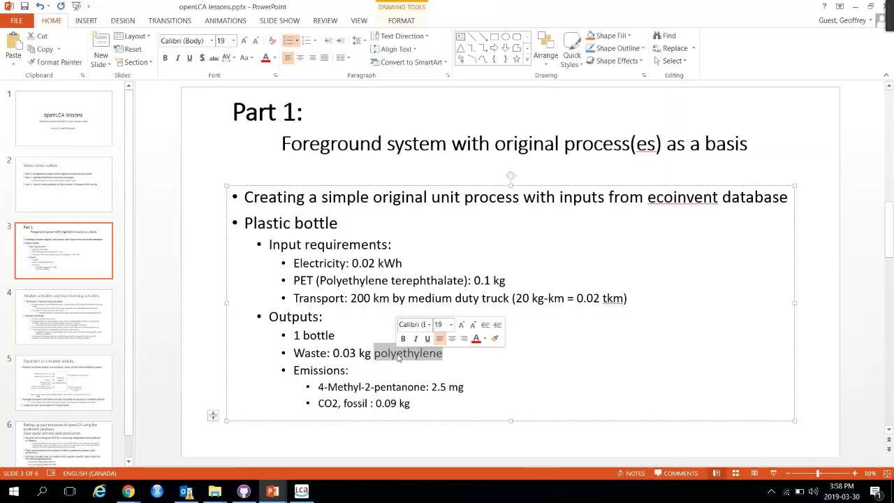
type("PET")
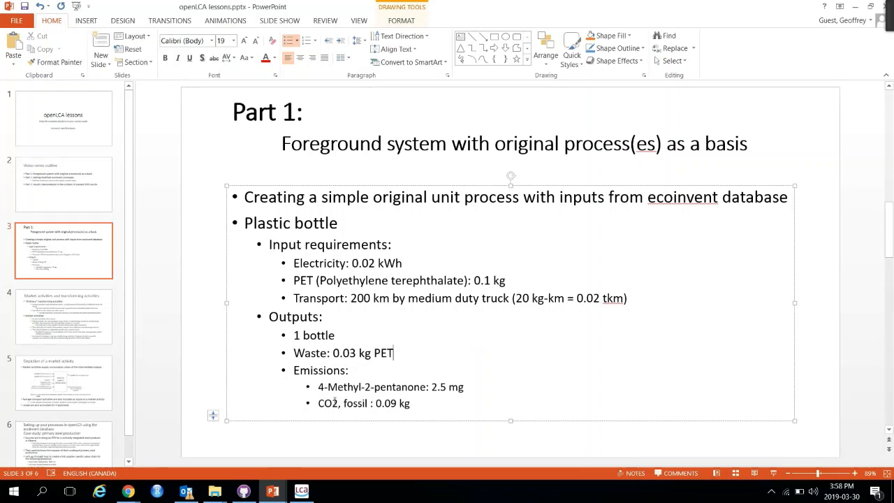
Copy the emission name "4-Methyl-2-pentanone" from the slide and return to openLCA
left_click(319, 386)
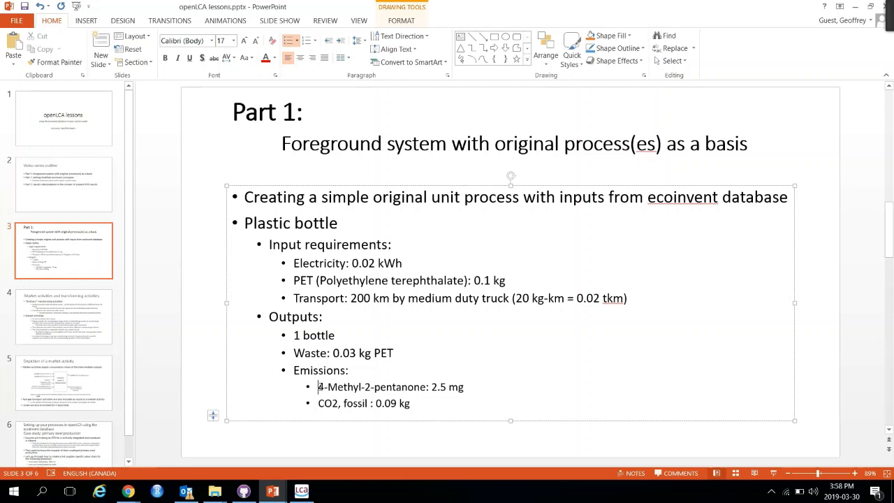
left_click(426, 389, "shift")
key("ctrl+c")
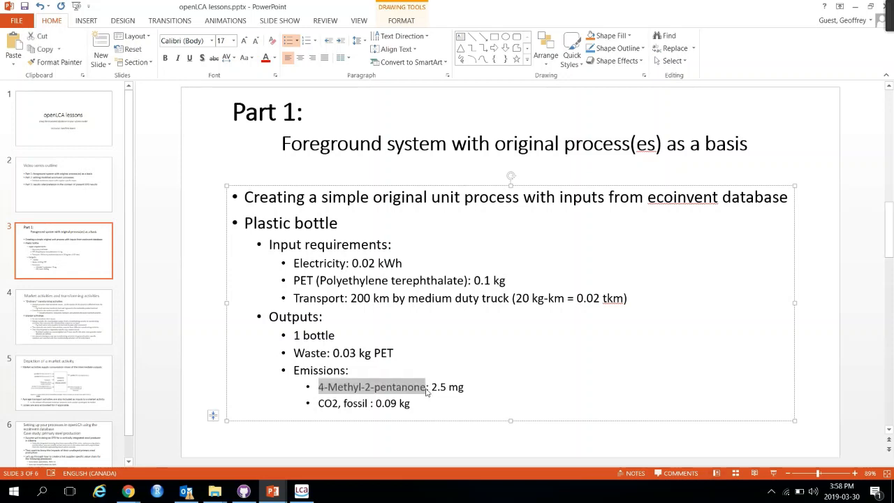
left_click(857, 7)
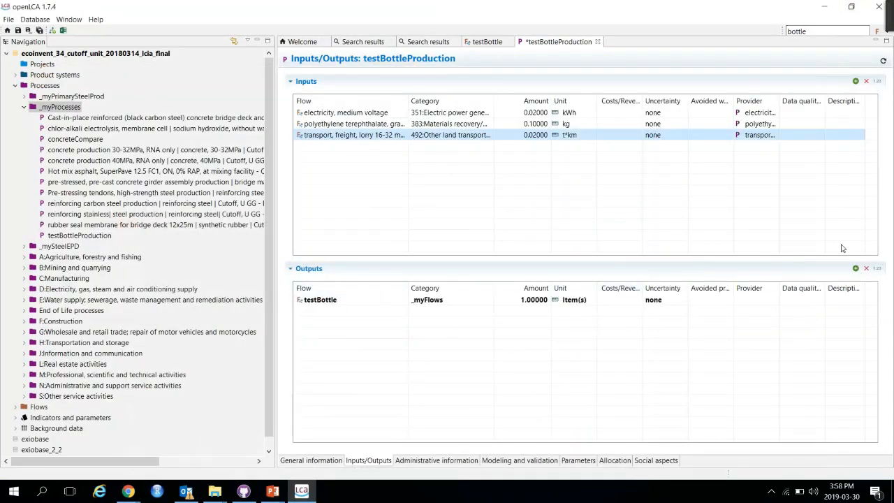
Find "waste polyethylene" and add the "waste polyethylene terephtalate" flow as an output
left_click(856, 269)
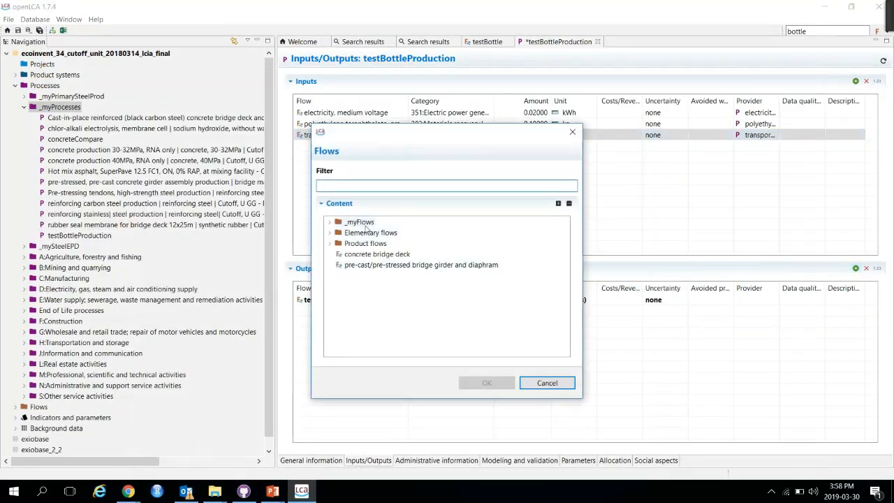
type("wa")
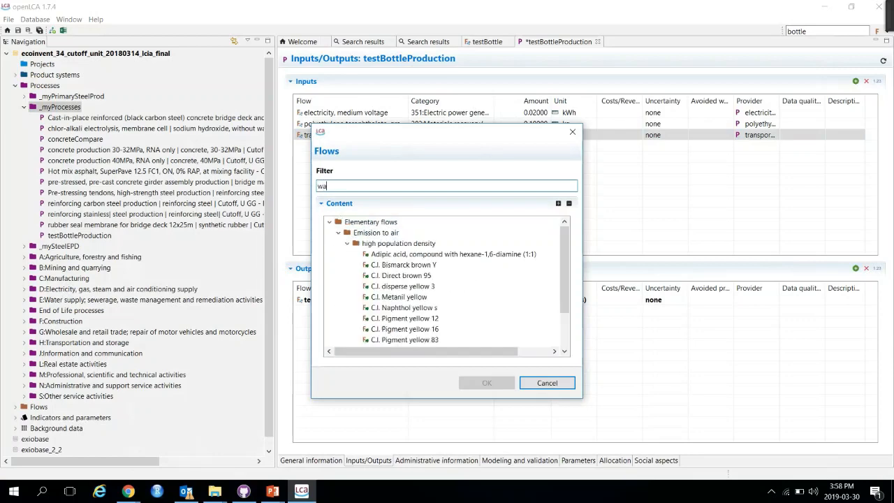
type("ste poly")
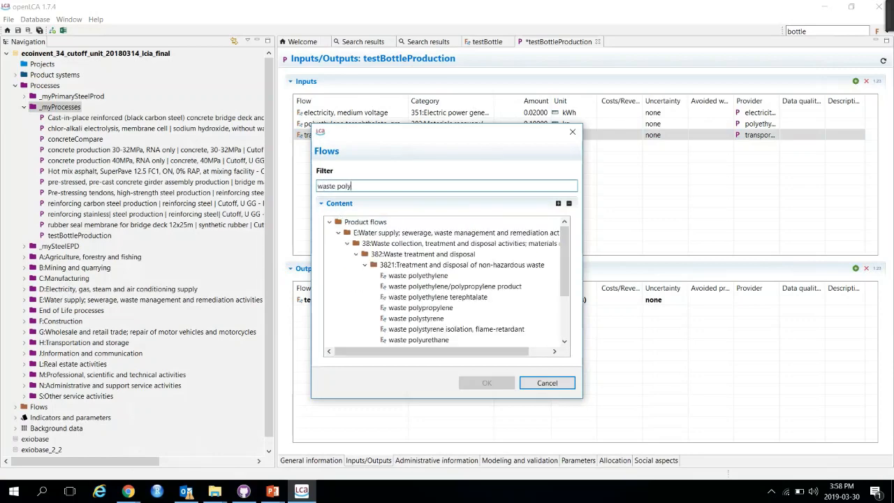
type("ethylene")
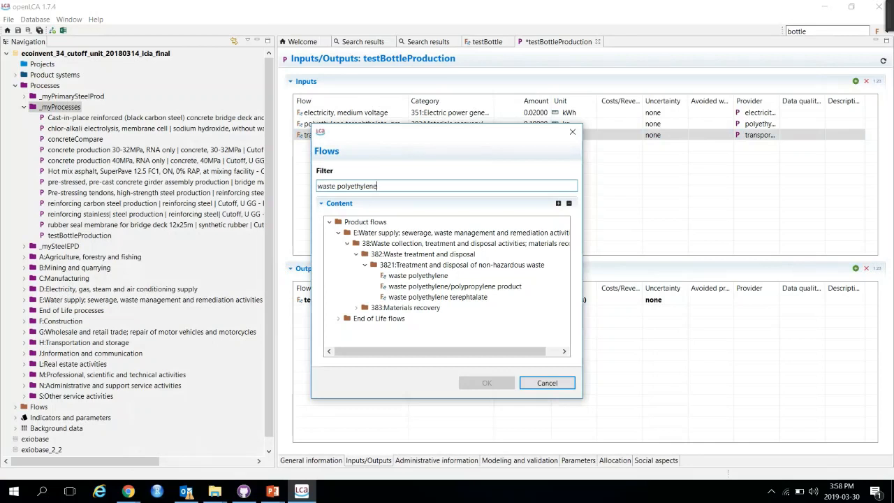
left_click(467, 298)
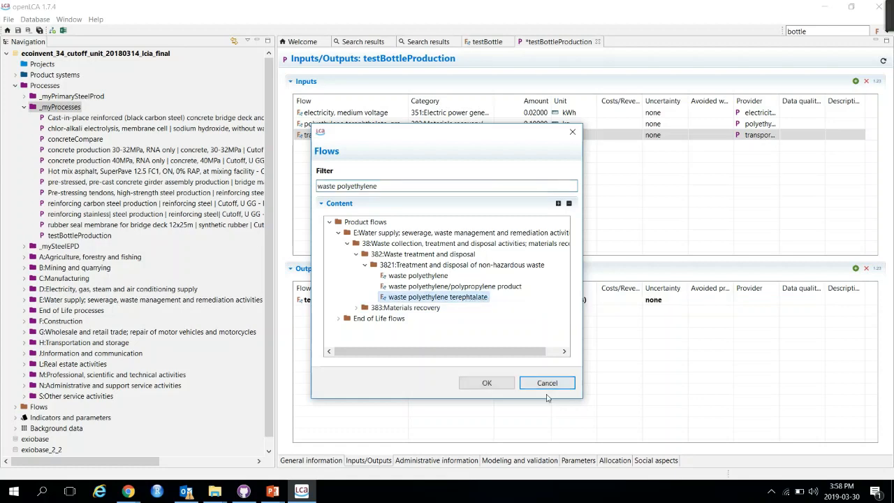
left_click(487, 383)
Check the waste quantity in the PowerPoint slide, then set the waste polyethylene terephtalate output's amount to 0.03 kg
left_click(535, 311)
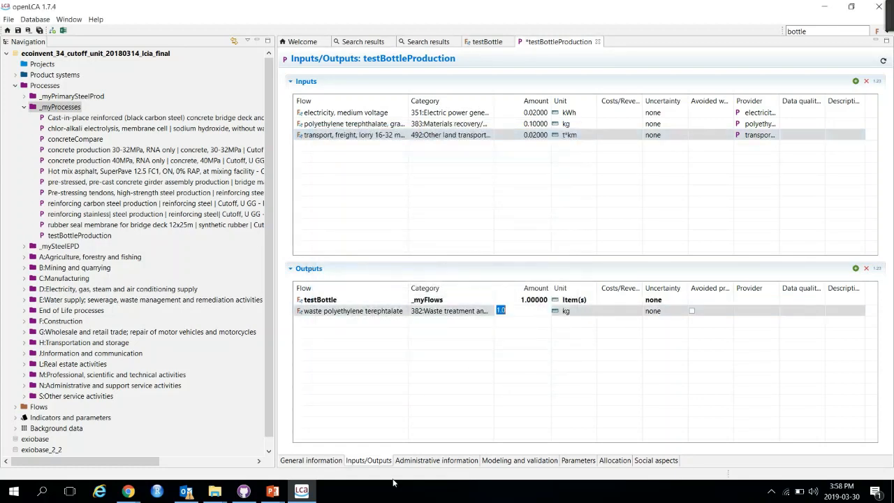
mouse_move(272, 491)
left_click(336, 436)
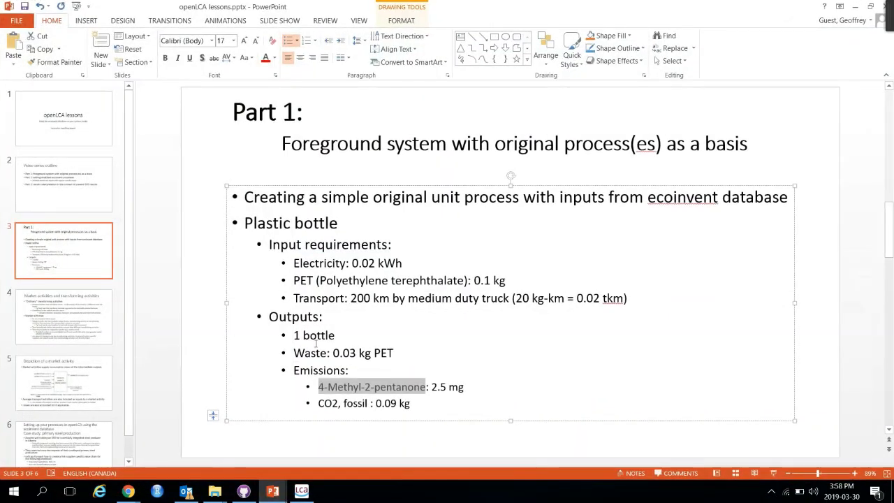
left_click(853, 6)
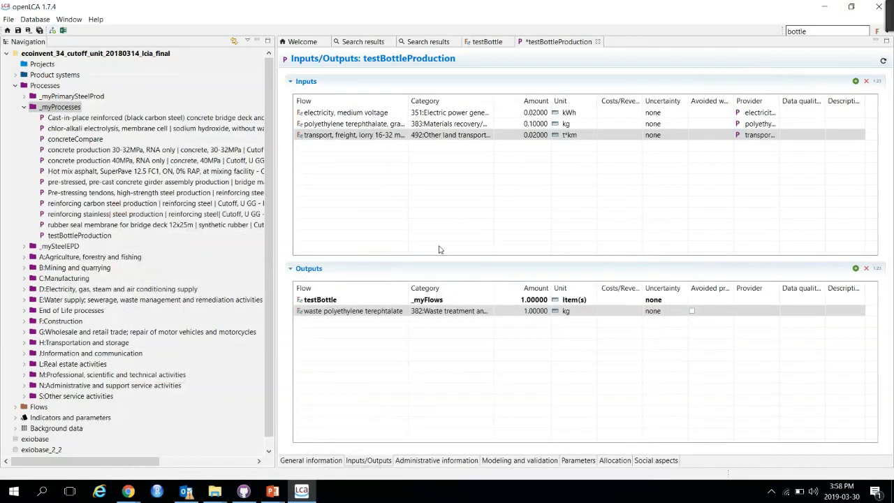
left_click(534, 311)
type("0.03")
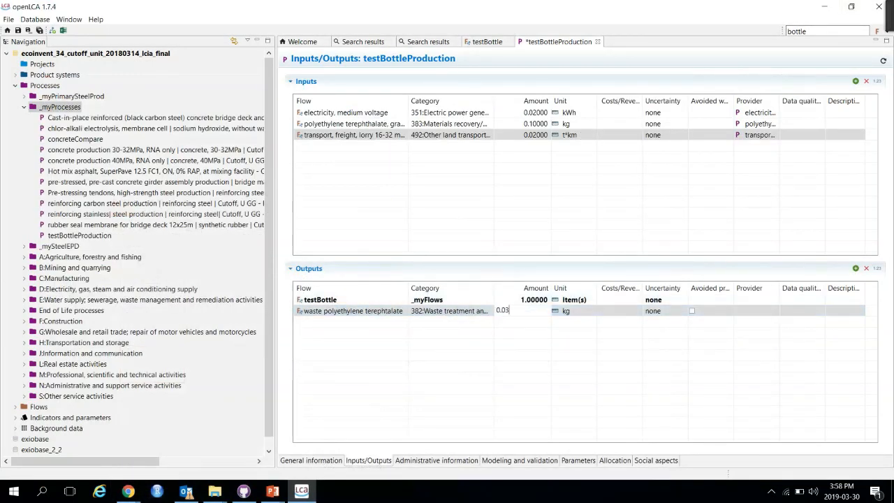
key("Return")
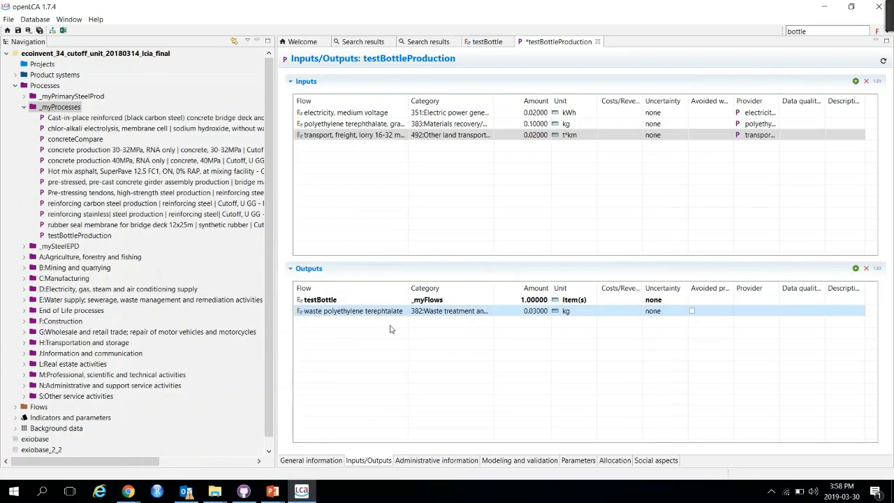
Add the 4-Methyl-2-pentanone emission to air, low population density, as an output of the process
left_click(856, 269)
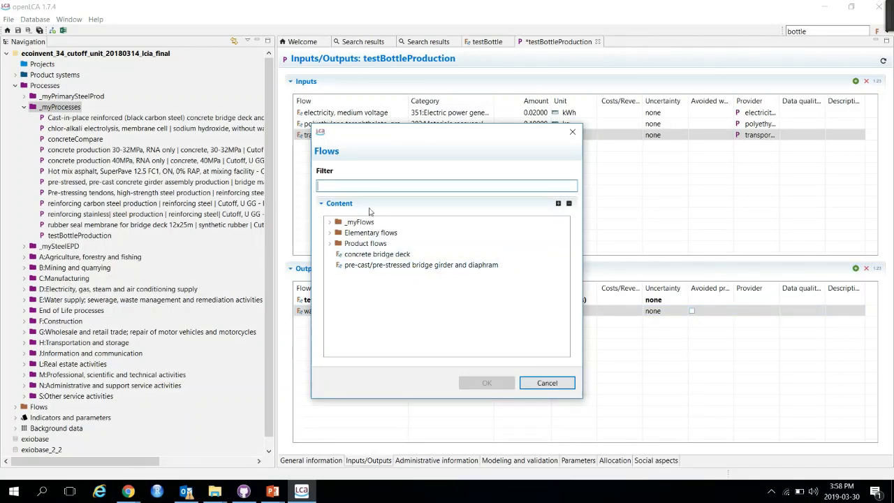
key("ctrl+v")
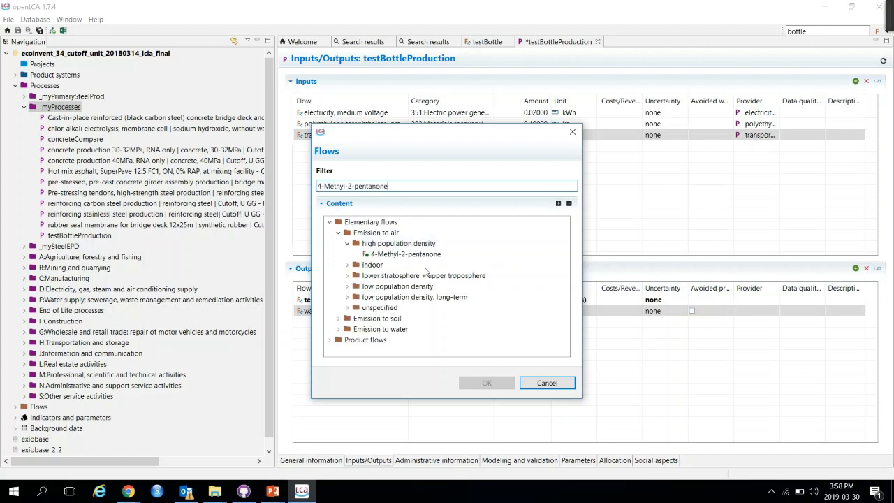
left_click(348, 244)
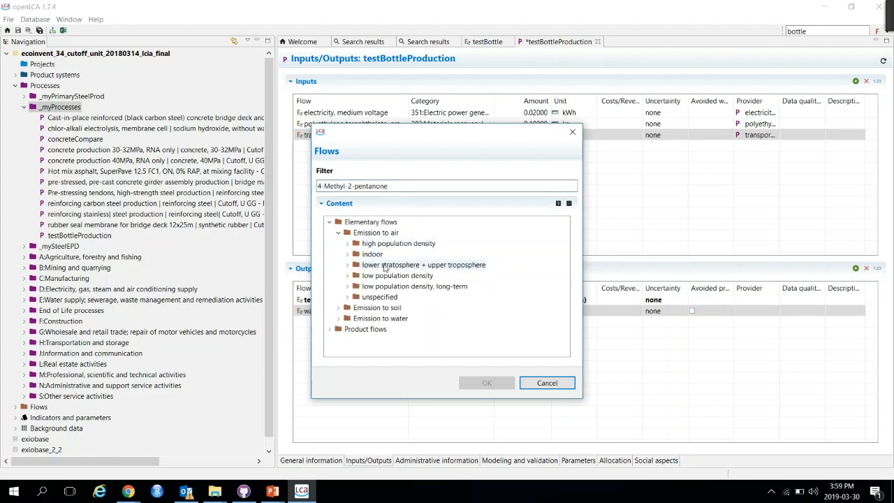
left_click(348, 275)
left_click(402, 286)
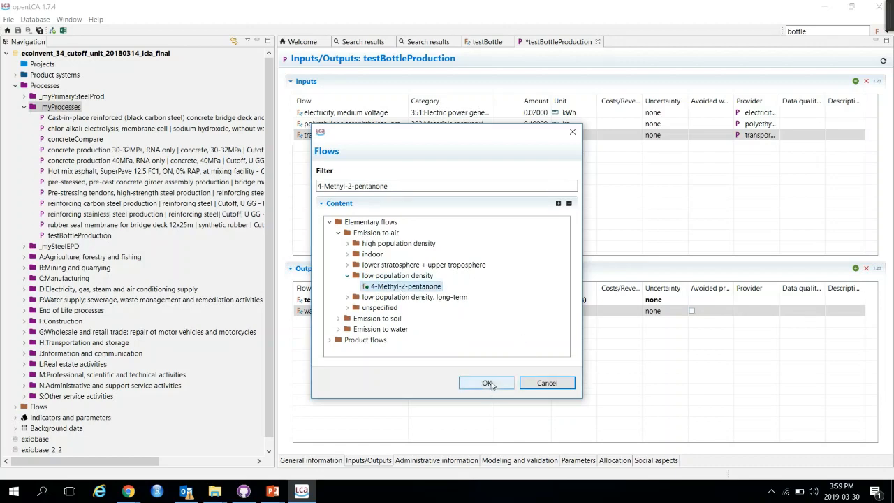
left_click(491, 383)
Set the 4-Methyl-2-pentanone output's amount to 2.5 and its unit to mg
left_click(546, 325)
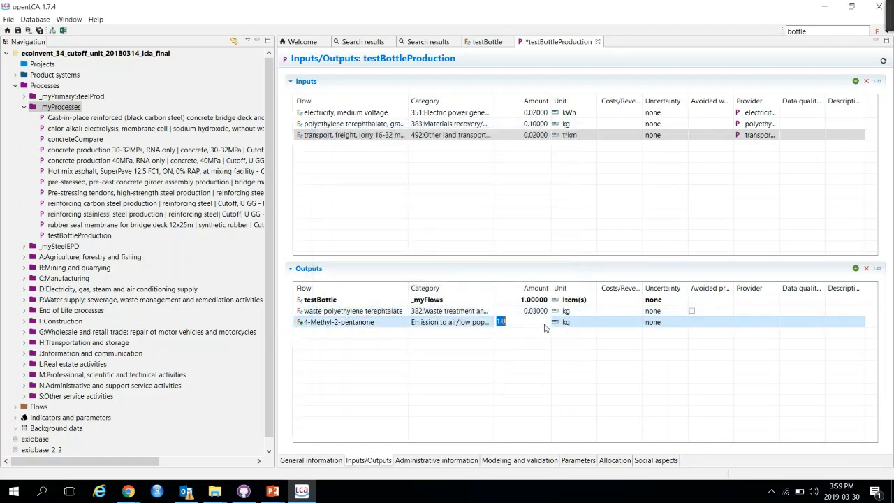
type("2.5")
key("Return")
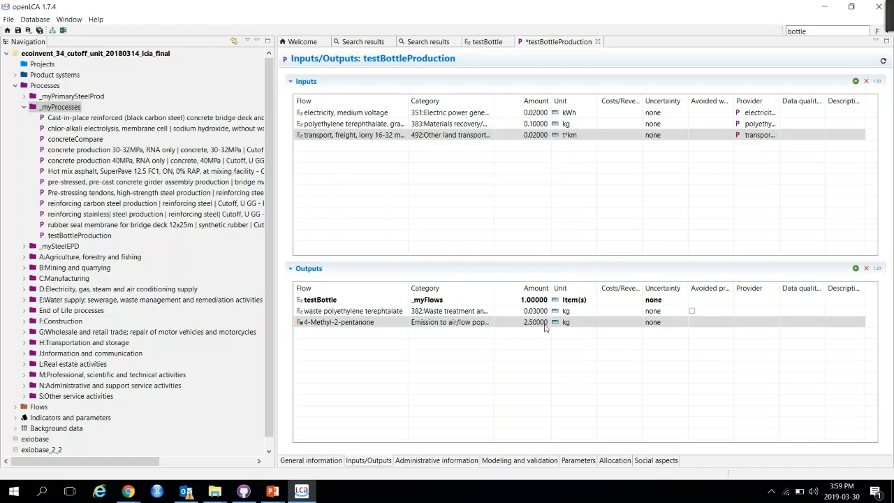
left_click(588, 322)
left_click(595, 323)
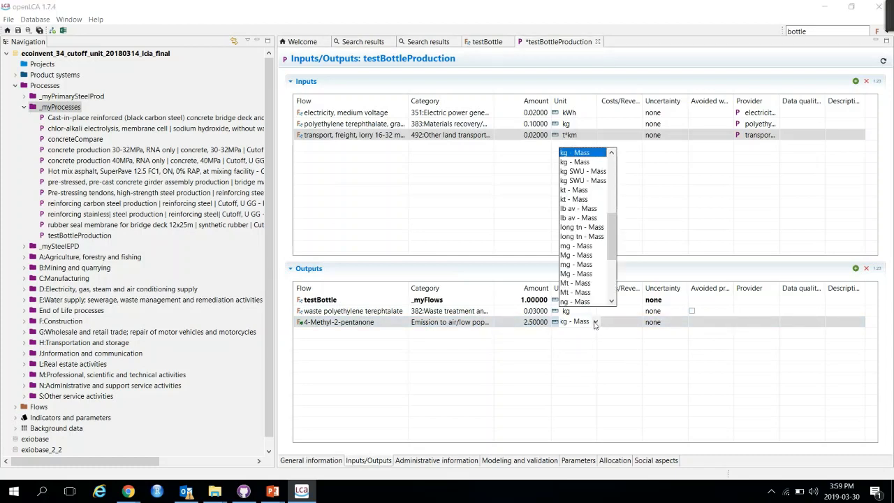
left_click(584, 264)
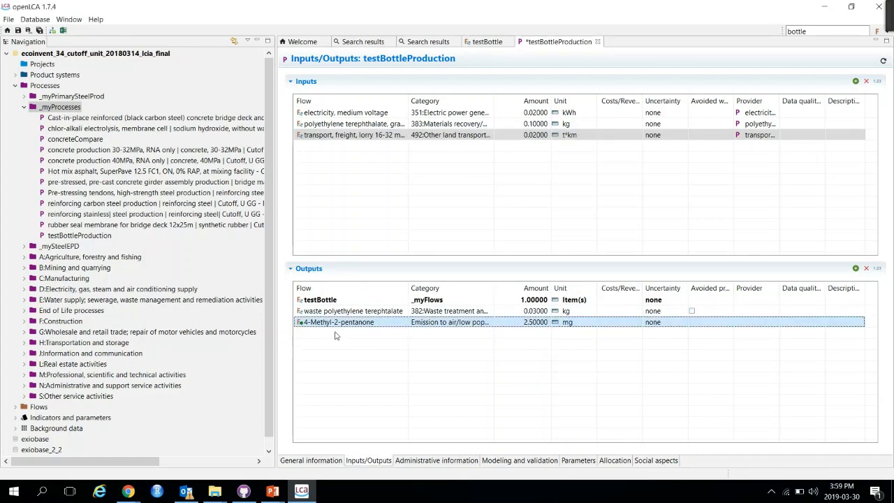
Find "carbon dioxide" and add "Carbon dioxide, fossil" under Emission to air, low population density, as an output
left_click(856, 268)
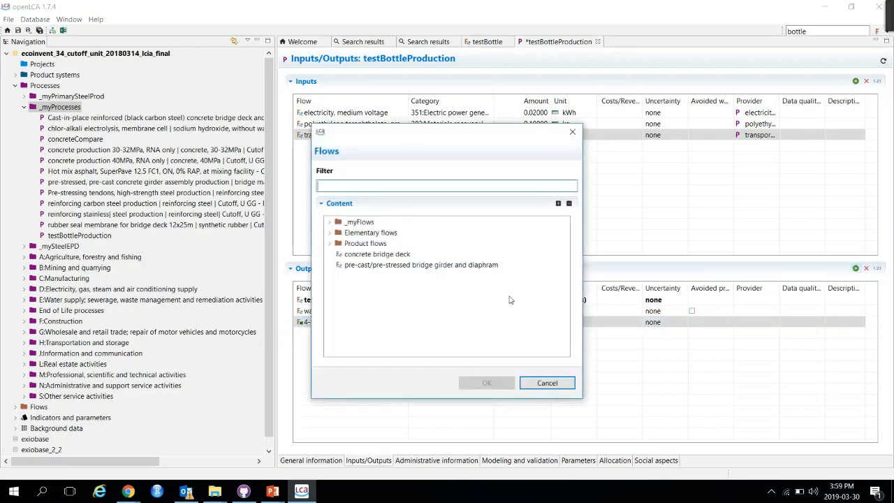
type("c")
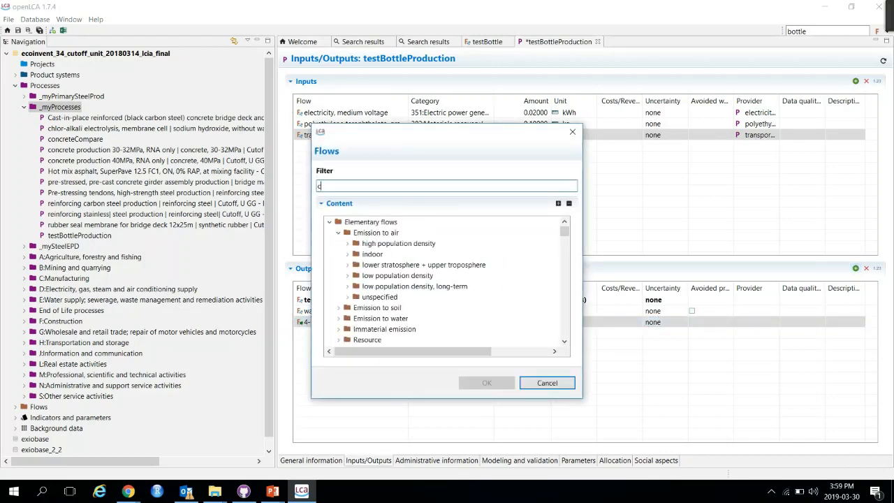
type("arbon dioxide")
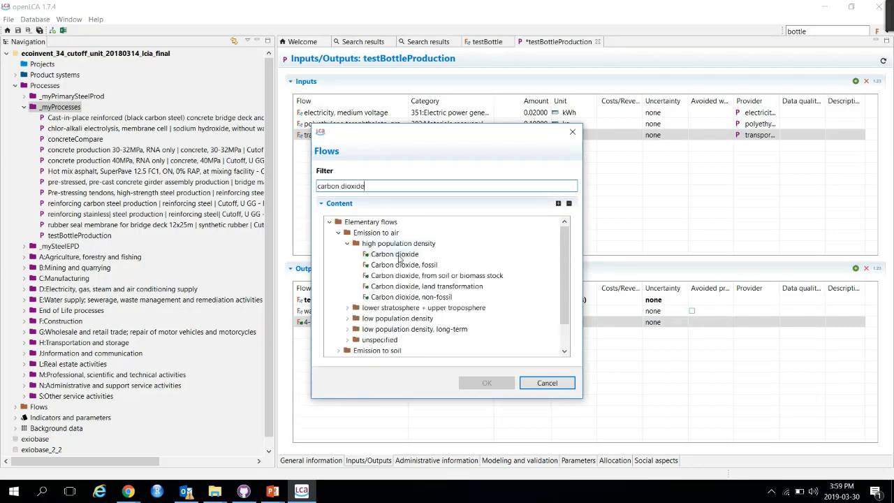
left_click(348, 244)
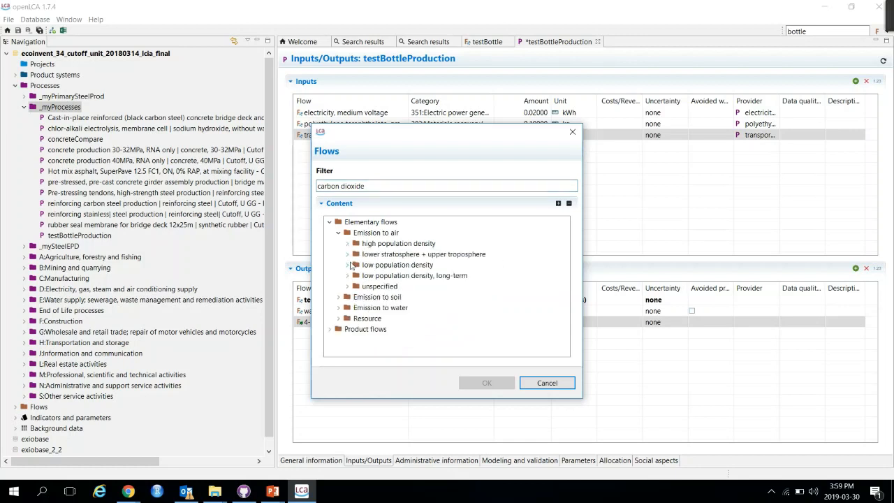
left_click(348, 266)
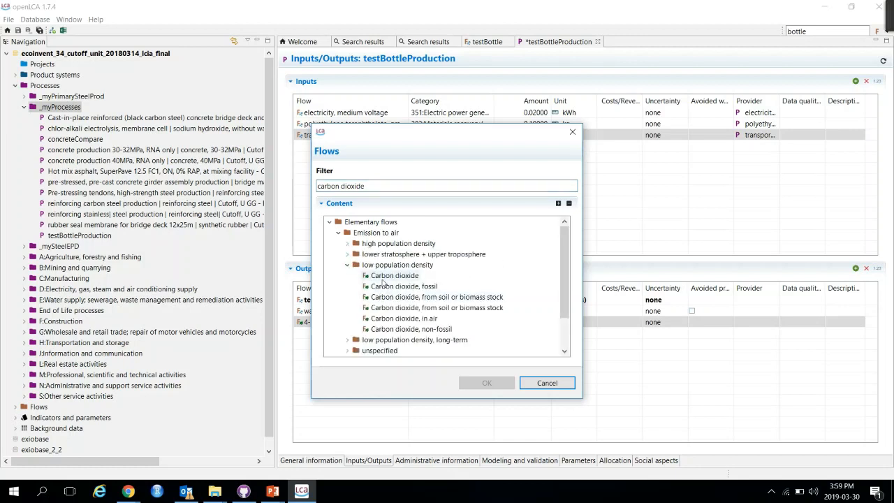
left_click(386, 287)
left_click(483, 383)
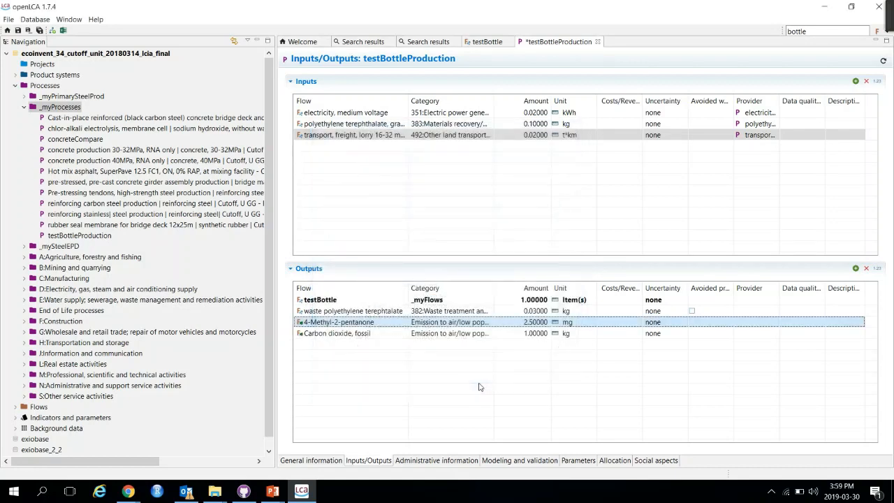
Set the fossil carbon dioxide output's amount to 0.9 kg and save the process
left_click(543, 331)
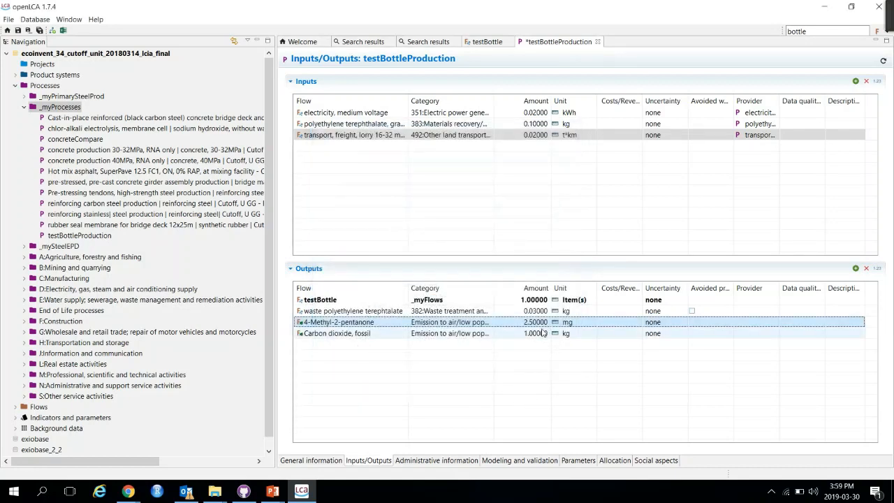
type("0")
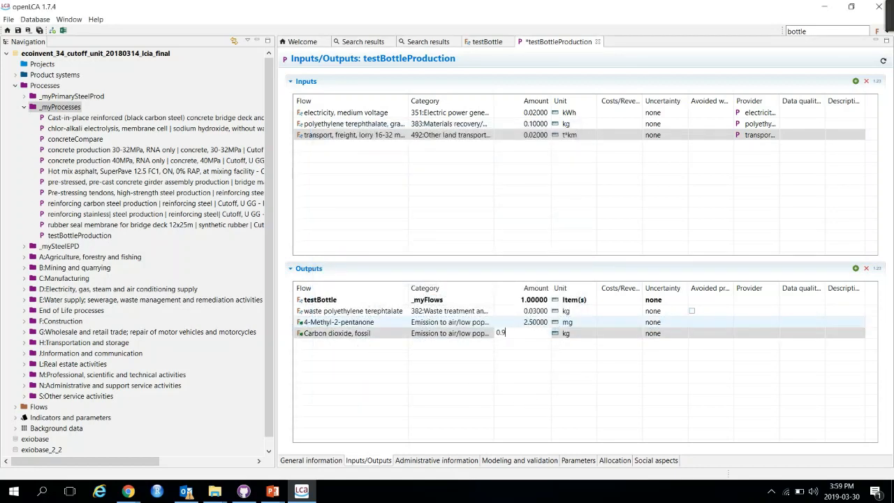
type(".9")
key("Return")
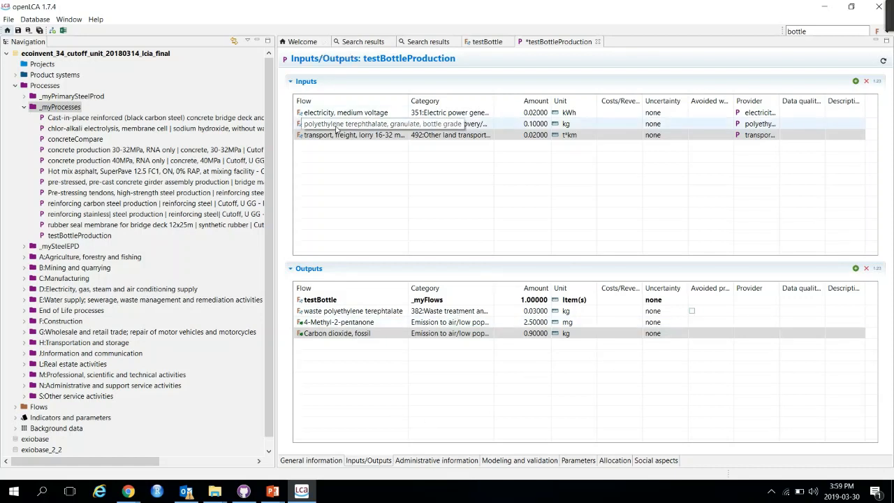
left_click(357, 134)
key("ctrl+s")
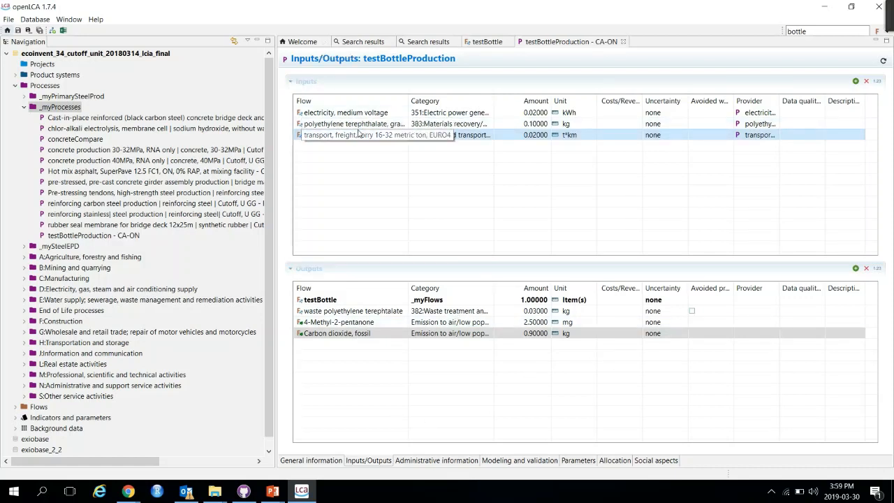
Create a product system from testBottleProduction with Unit process as the preferred process type, and show it among the product systems in the navigation tree
left_click(338, 461)
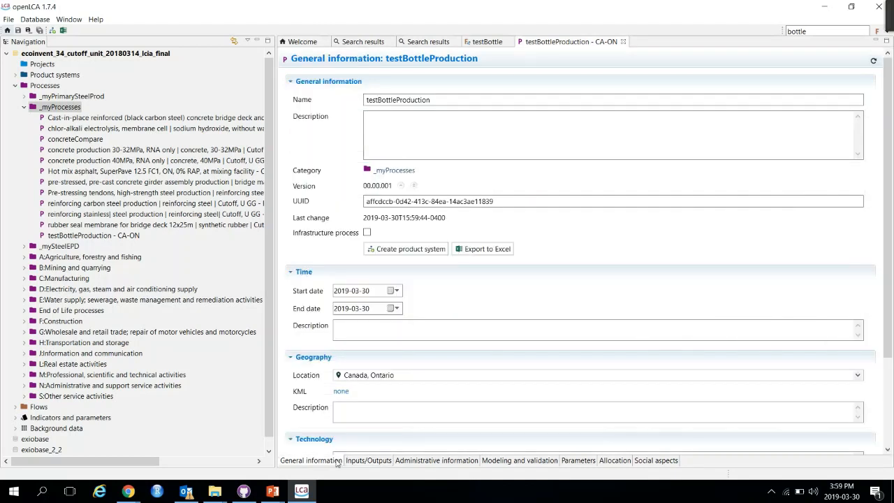
left_click(414, 250)
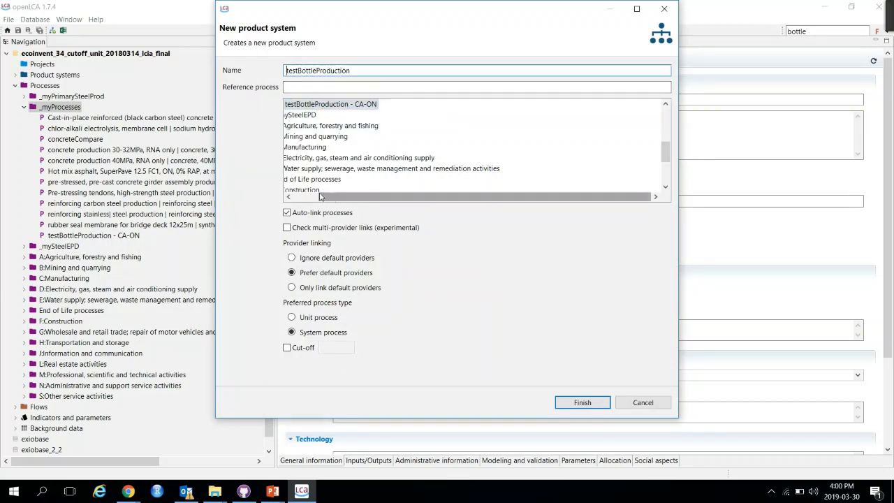
left_click_drag(354, 197, 316, 183)
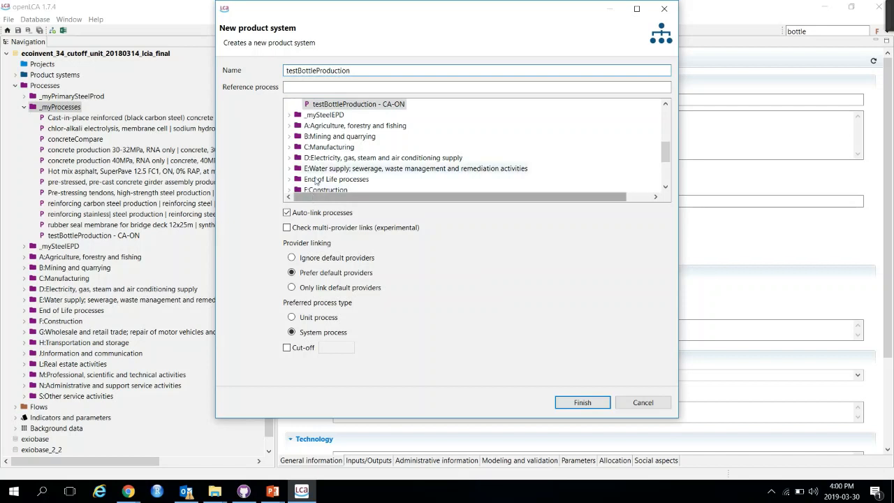
left_click(293, 318)
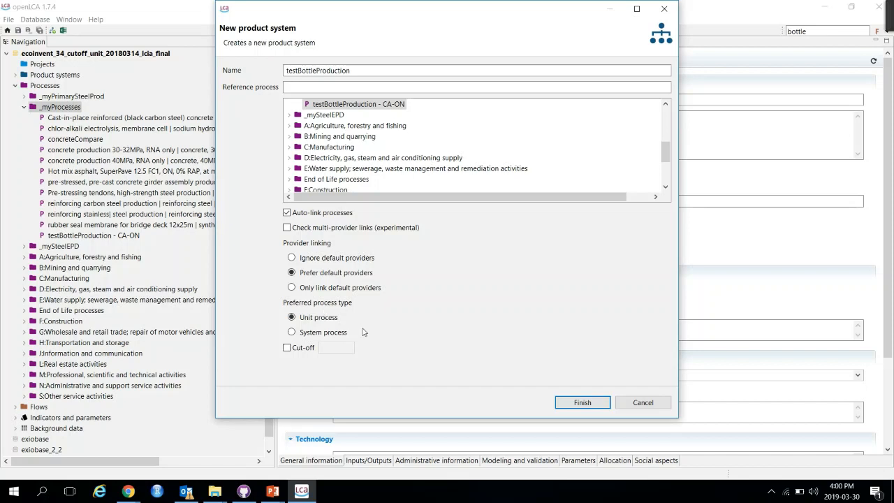
left_click(578, 404)
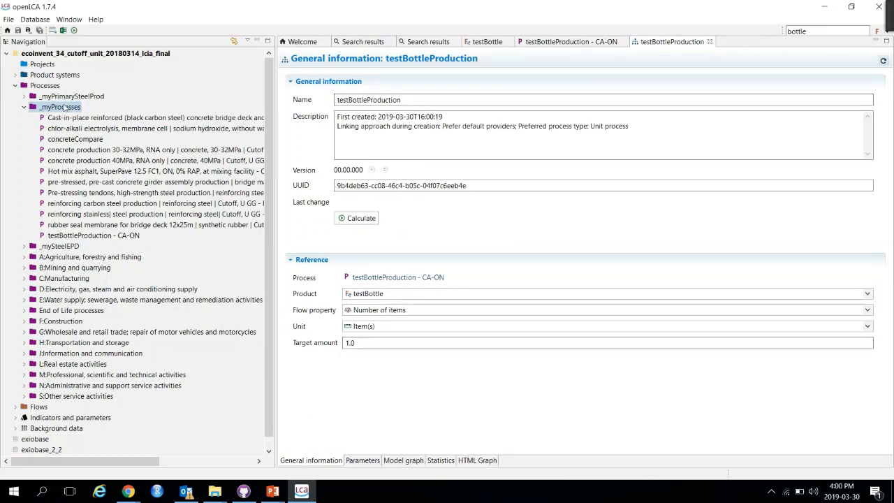
left_click(16, 85)
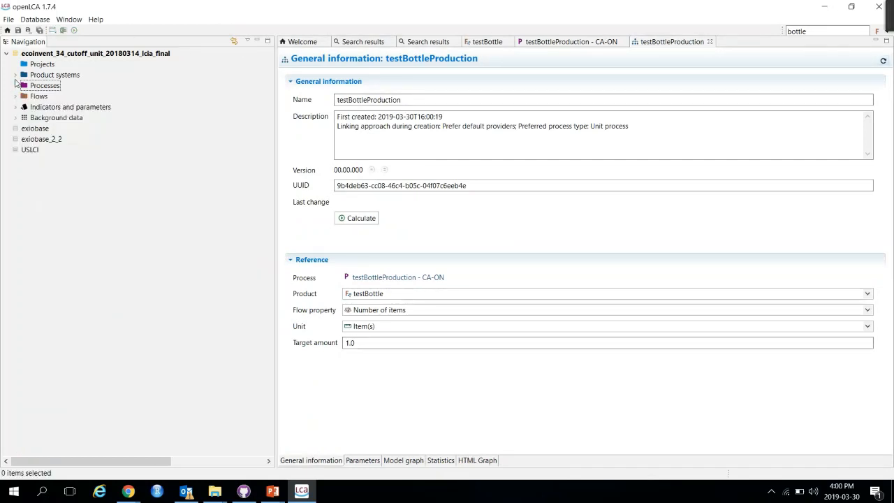
left_click(15, 75)
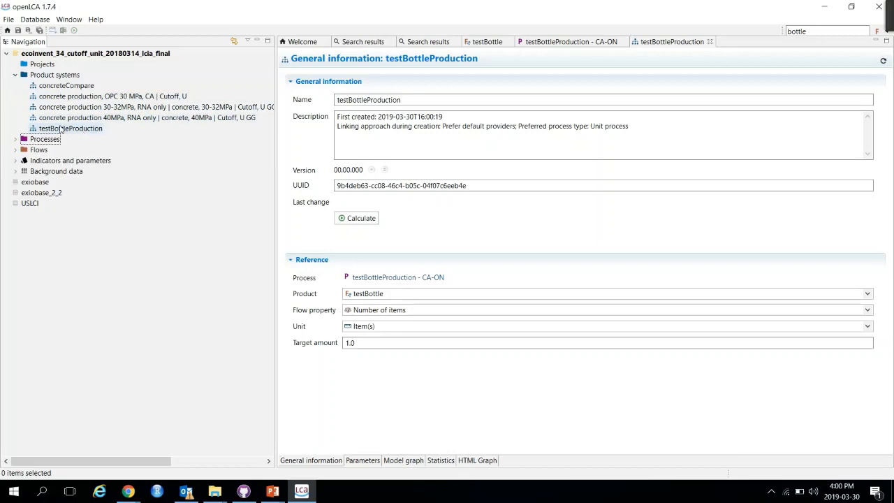